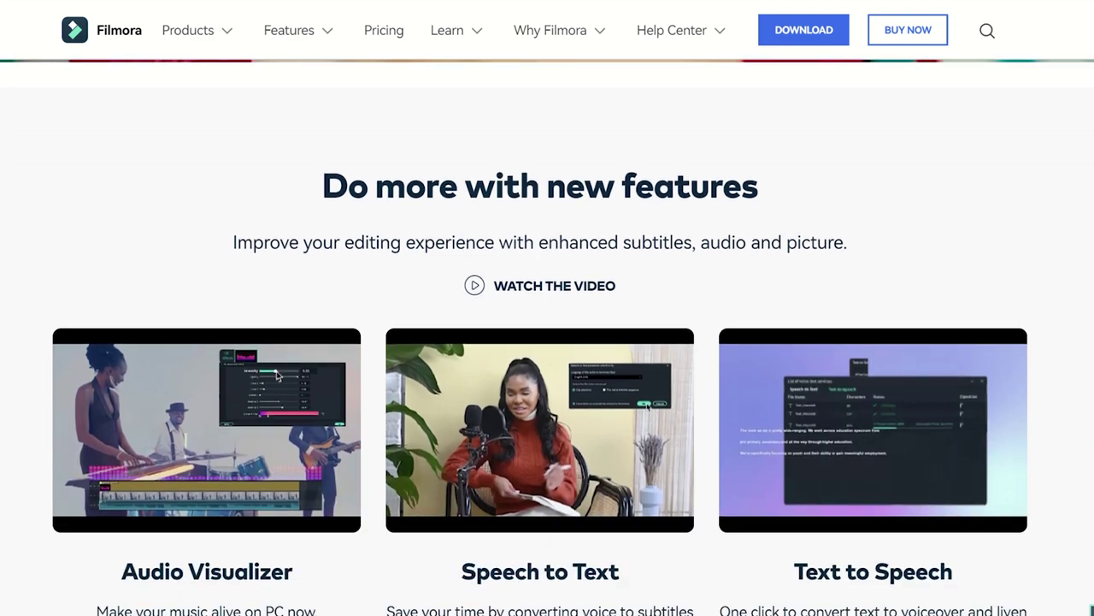
Open the page listing more new Filmora features from the new features section of the product website
scroll(547, 342, down, 2)
scroll(547, 342, down, 2)
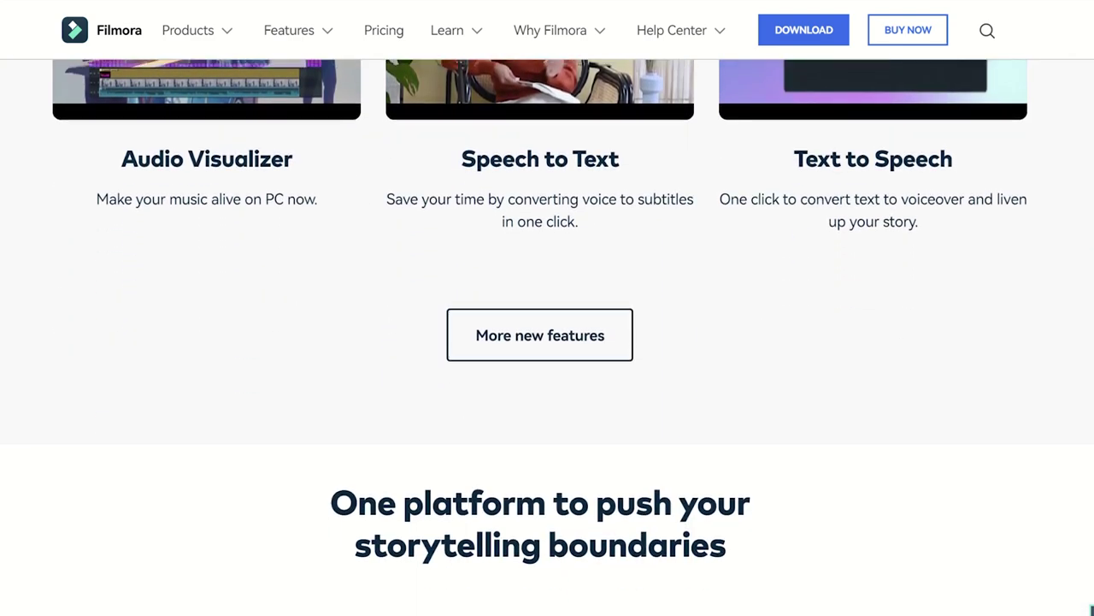
click(551, 331)
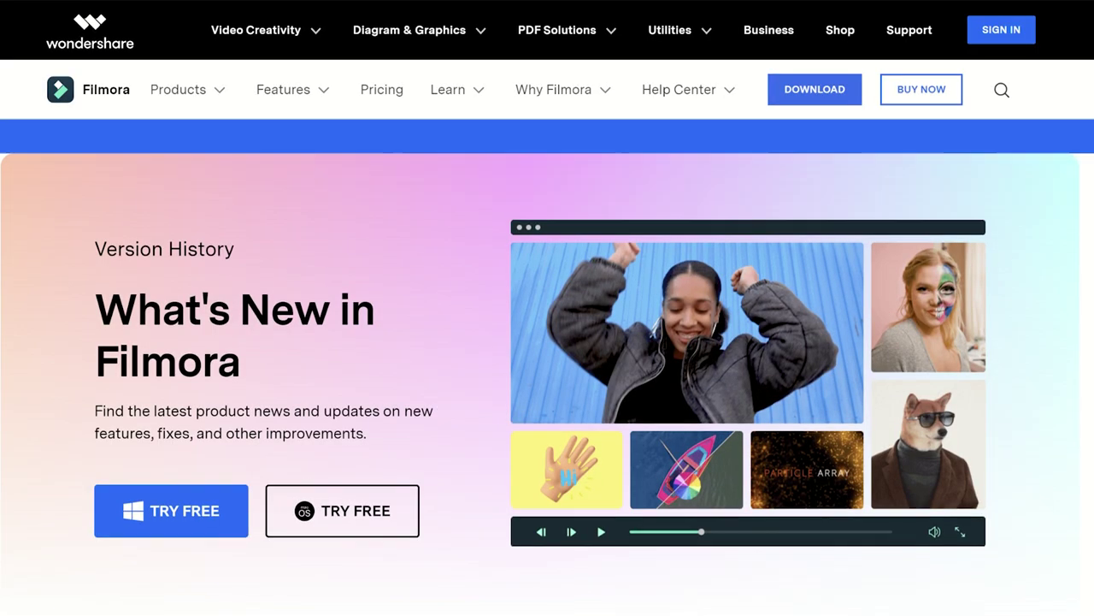
Read through the Version 11.5 feature list and the Video Effects packs on the version history page
scroll(547, 342, down, 1)
scroll(547, 342, down, 6)
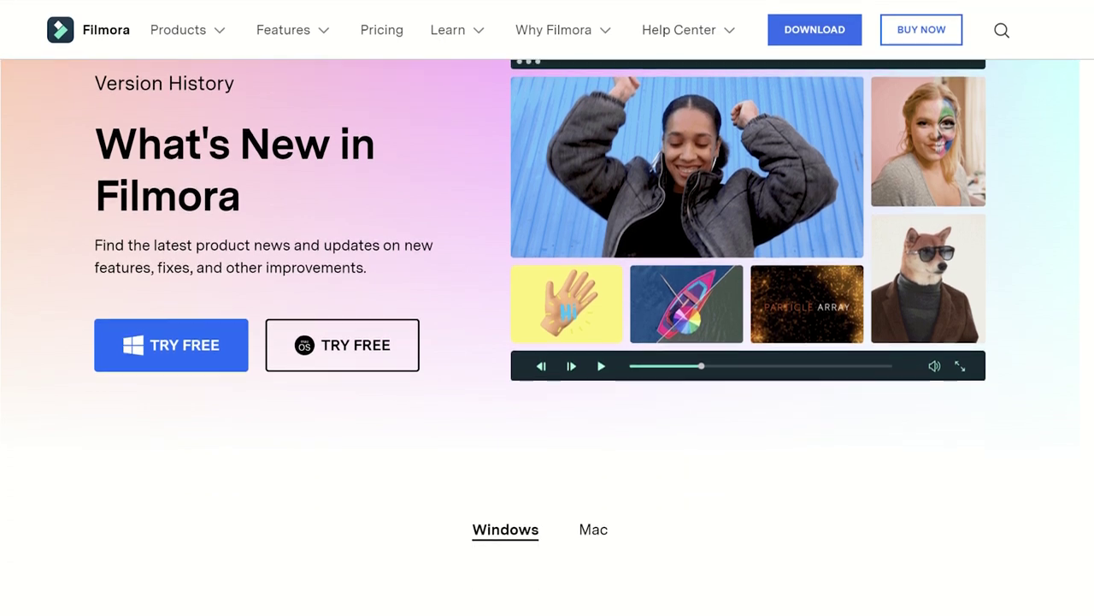
scroll(547, 342, down, 4)
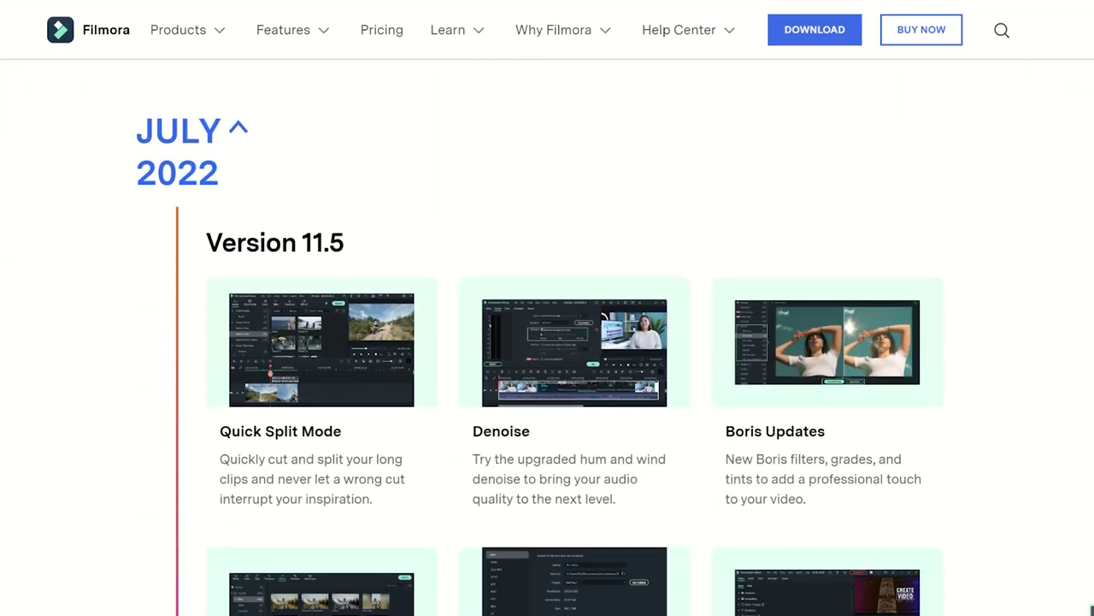
scroll(547, 342, down, 7)
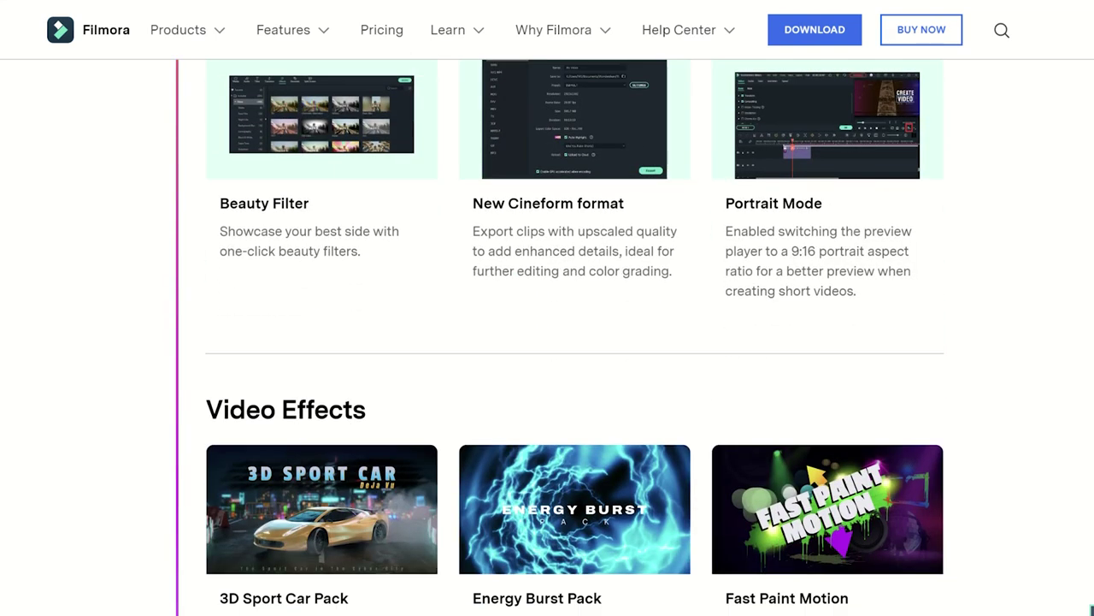
scroll(547, 342, down, 8)
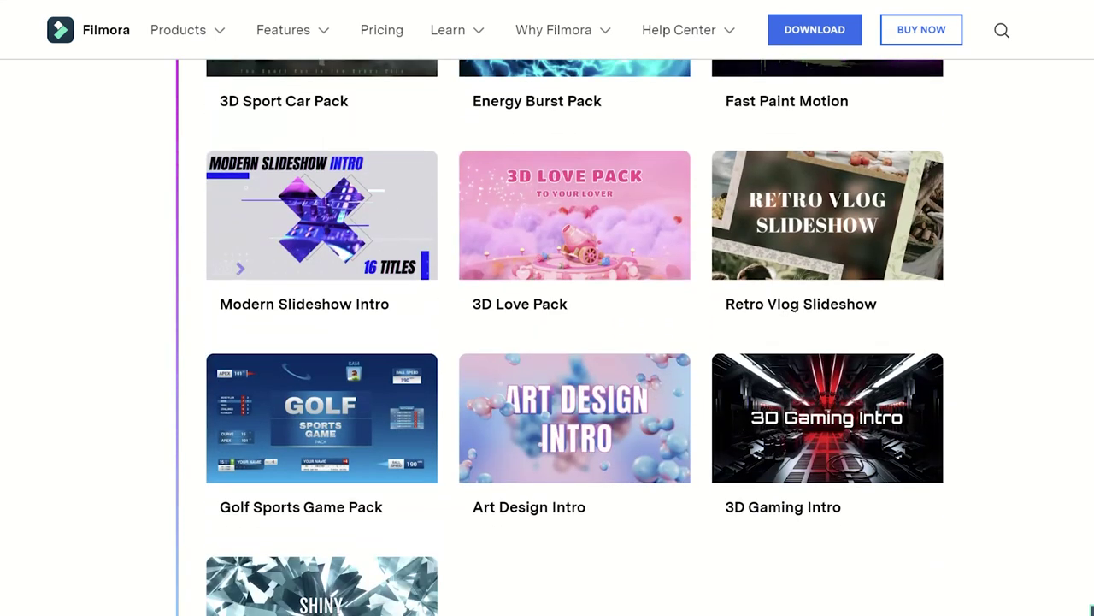
scroll(547, 342, down, 6)
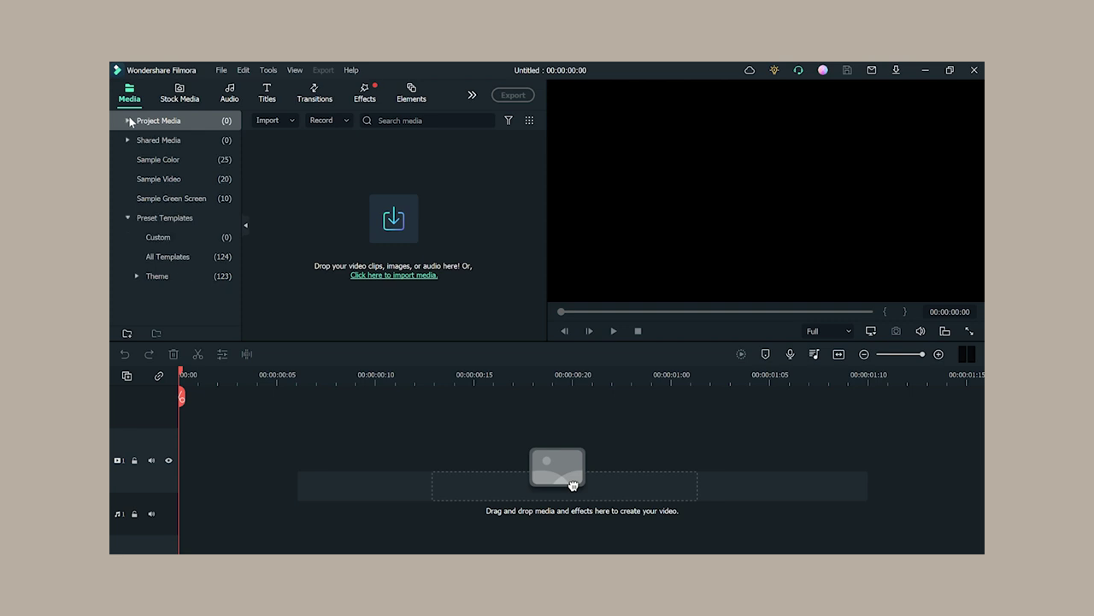
Browse the Shared Media, Sample Color and Sample Green Screen collections in the media library
click(162, 159)
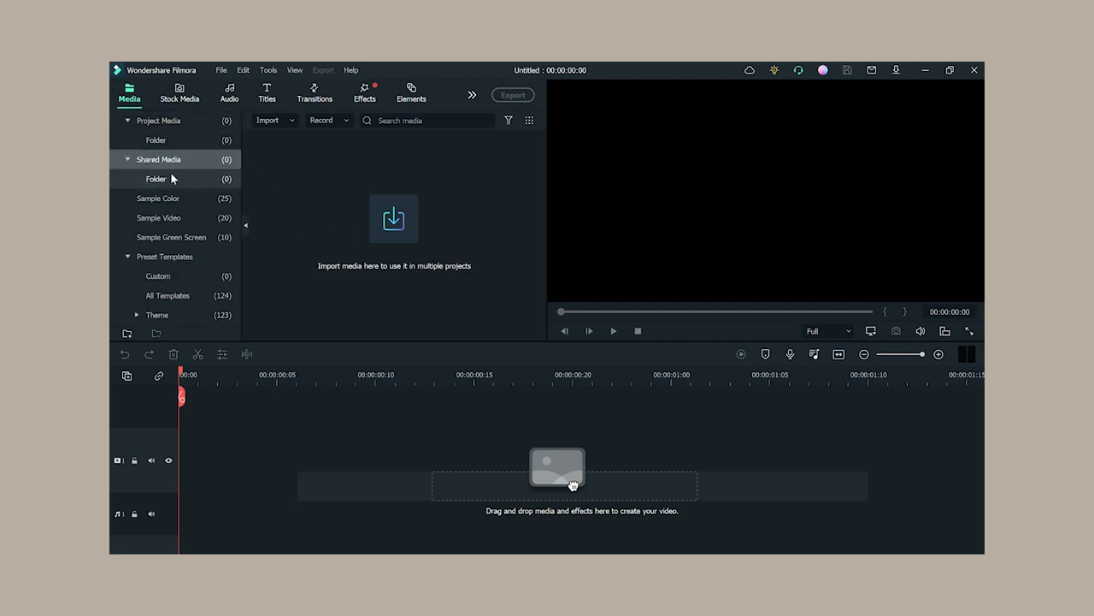
click(171, 199)
scroll(470, 262, down, 10)
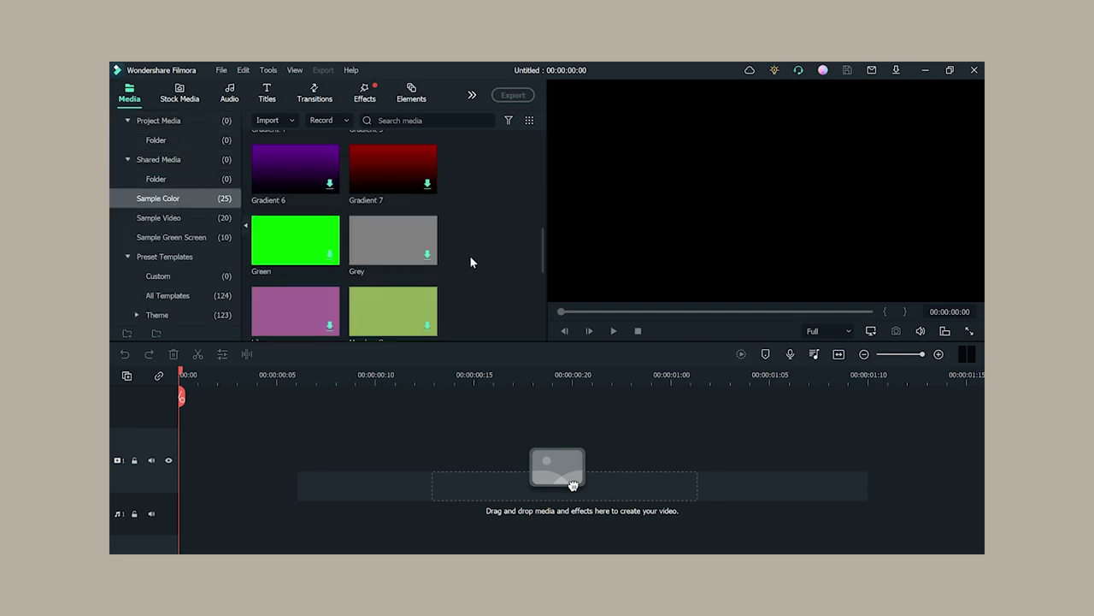
click(211, 237)
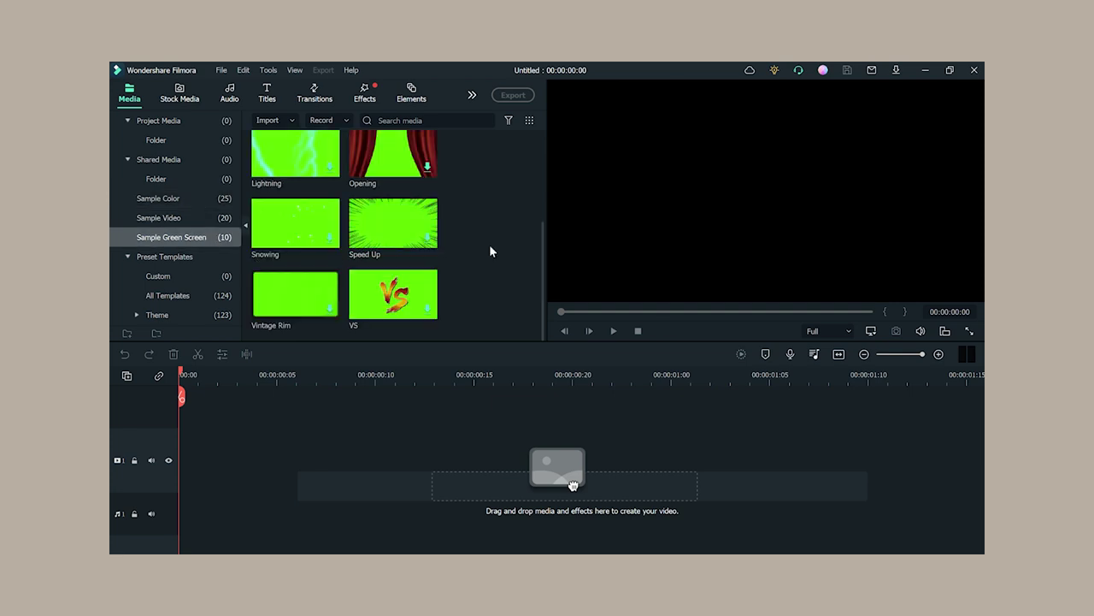
scroll(489, 244, up, 3)
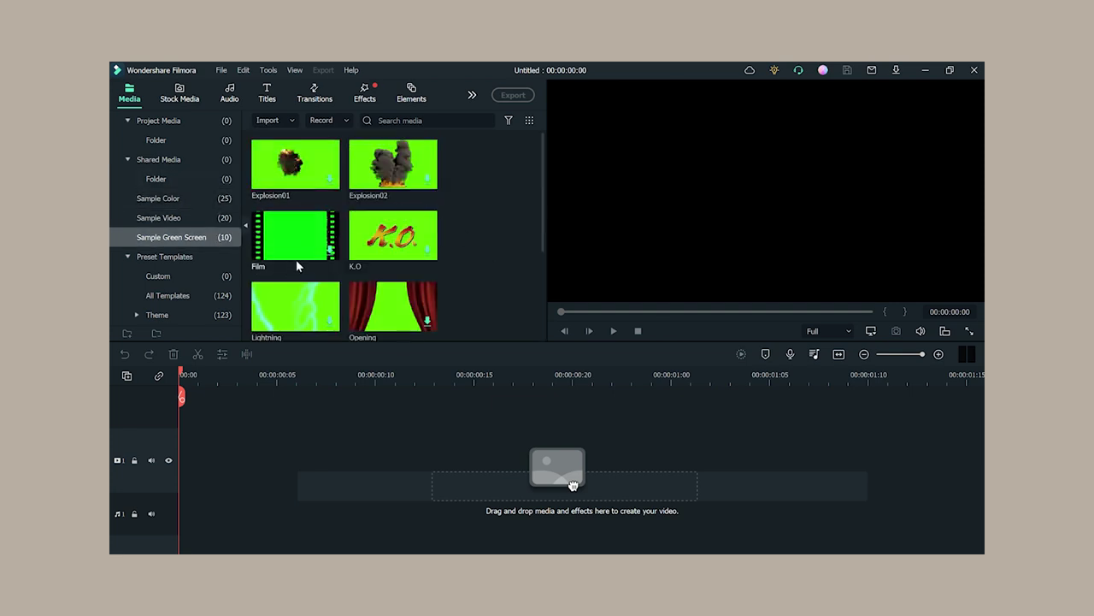
Find the Travel Intro 2 preset template, preview it and place it at the start of the timeline
click(153, 256)
scroll(459, 216, down, 10)
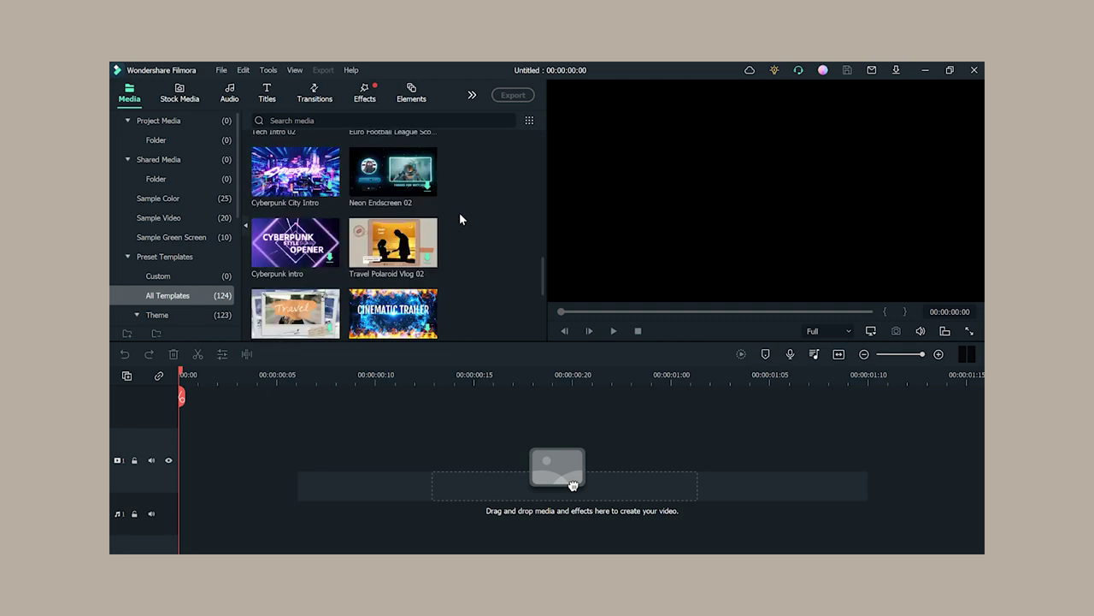
scroll(459, 219, down, 3)
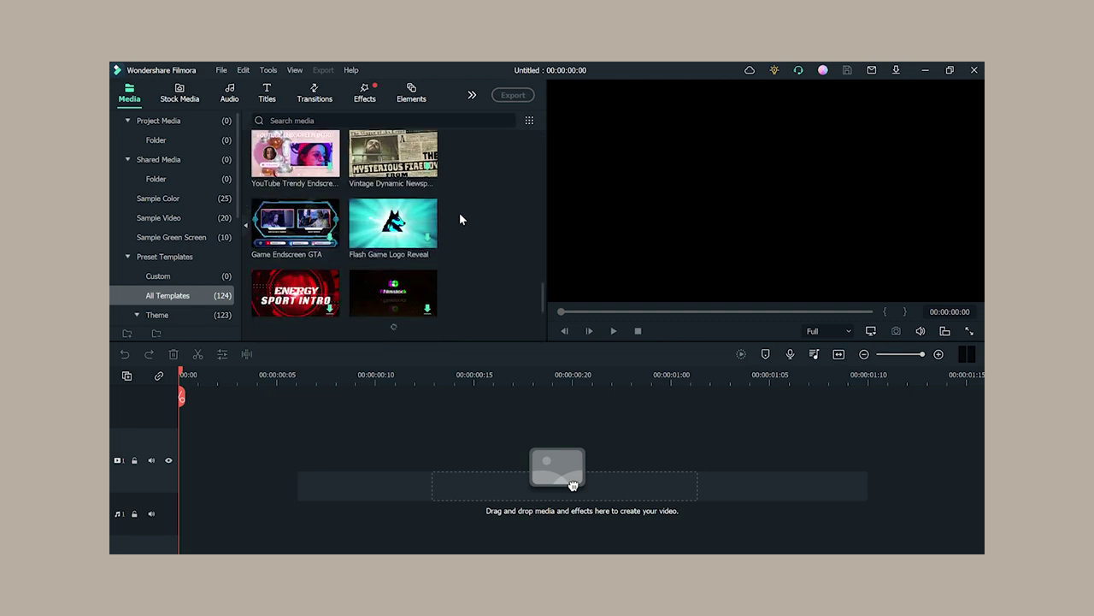
scroll(459, 217, down, 3)
double_click(393, 273)
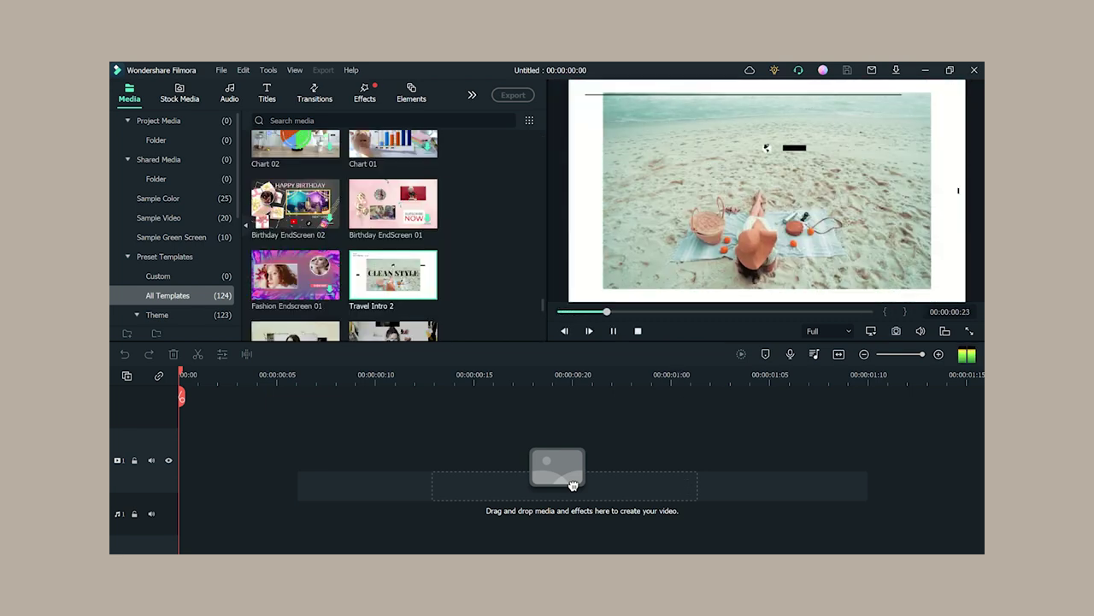
drag(572, 486, 178, 480)
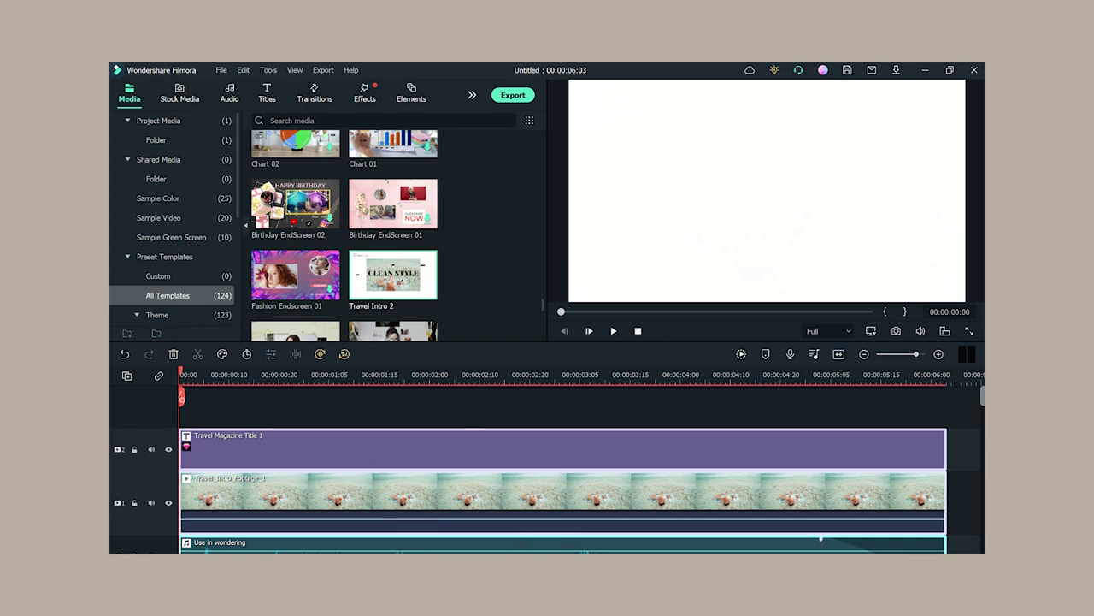
scroll(564, 479, down, 2)
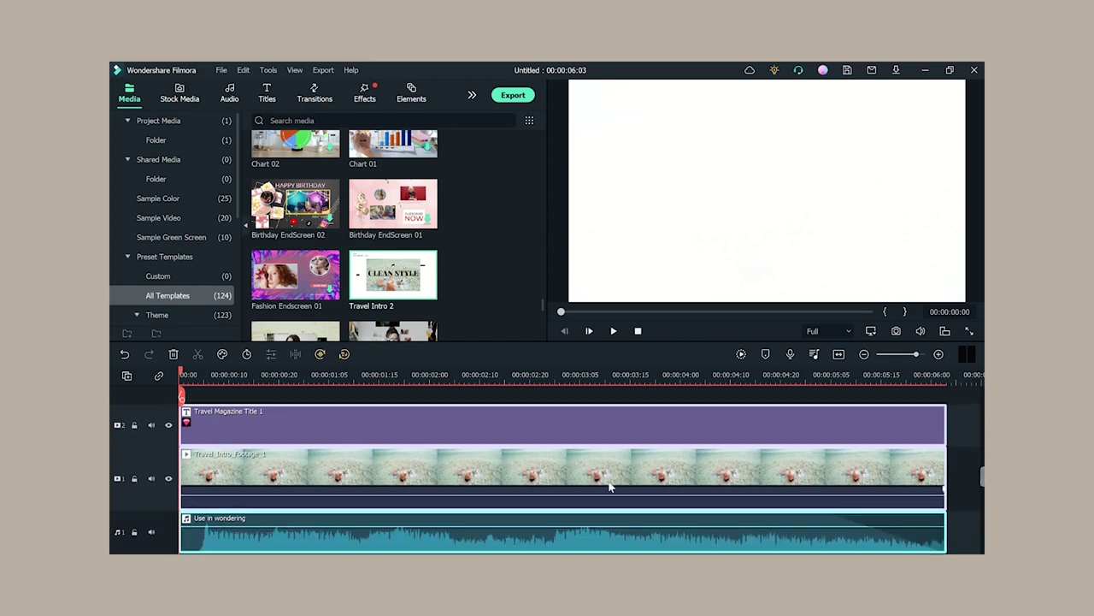
Replace the Travel_Intro_Footage_1 clip on the timeline with IMG_0991 and play the result
click(455, 482)
key(Delete)
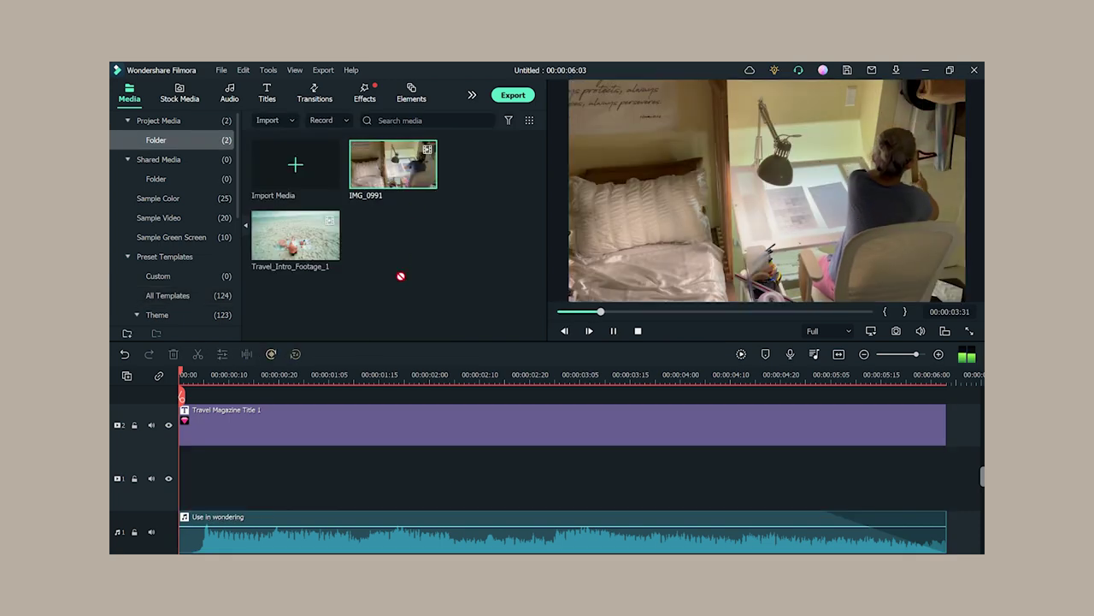
drag(401, 276, 181, 481)
click(612, 331)
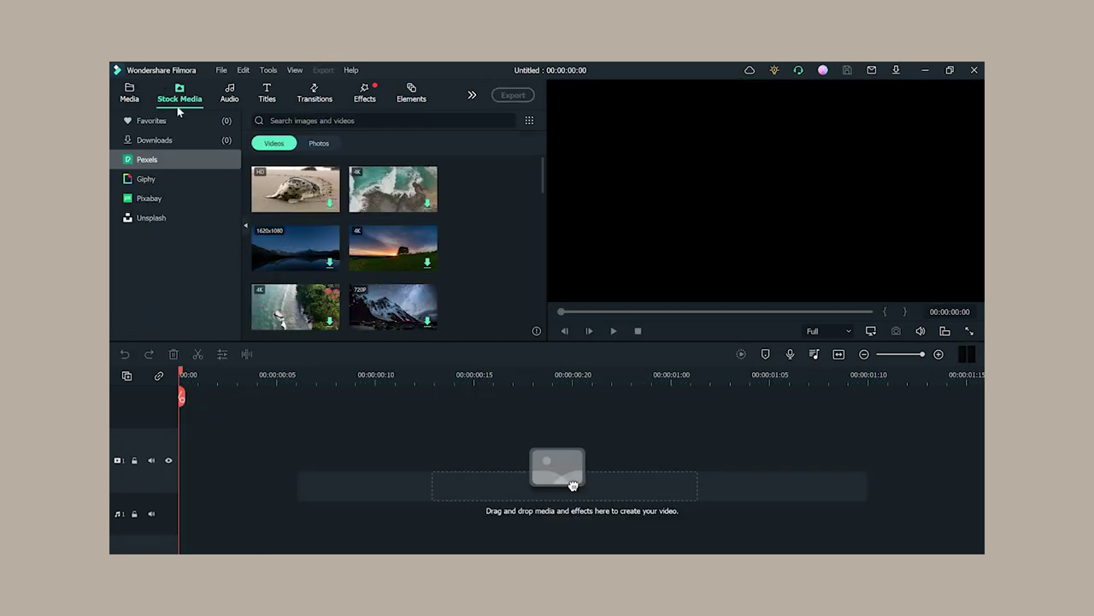
Look through the Giphy, Pixabay and Unsplash stock media sources
click(203, 178)
click(201, 198)
click(202, 224)
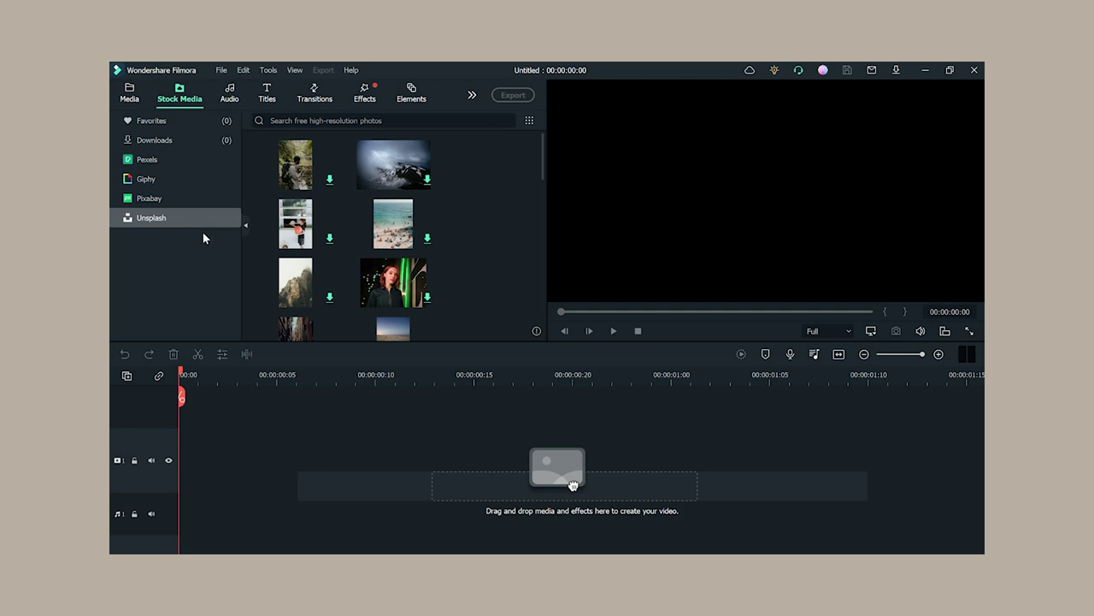
Search the Giphy stock media source for "puppies"
click(205, 177)
click(380, 120)
text(puppies)
key(Return)
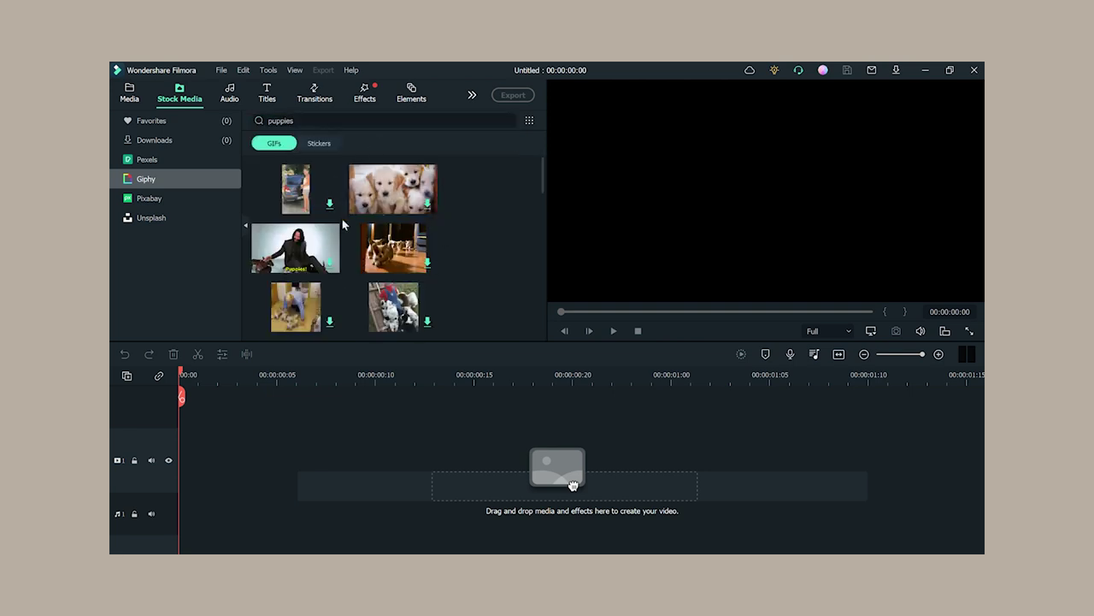
Browse the audio library's Basic sound effects and its Travel Vlog music
click(231, 96)
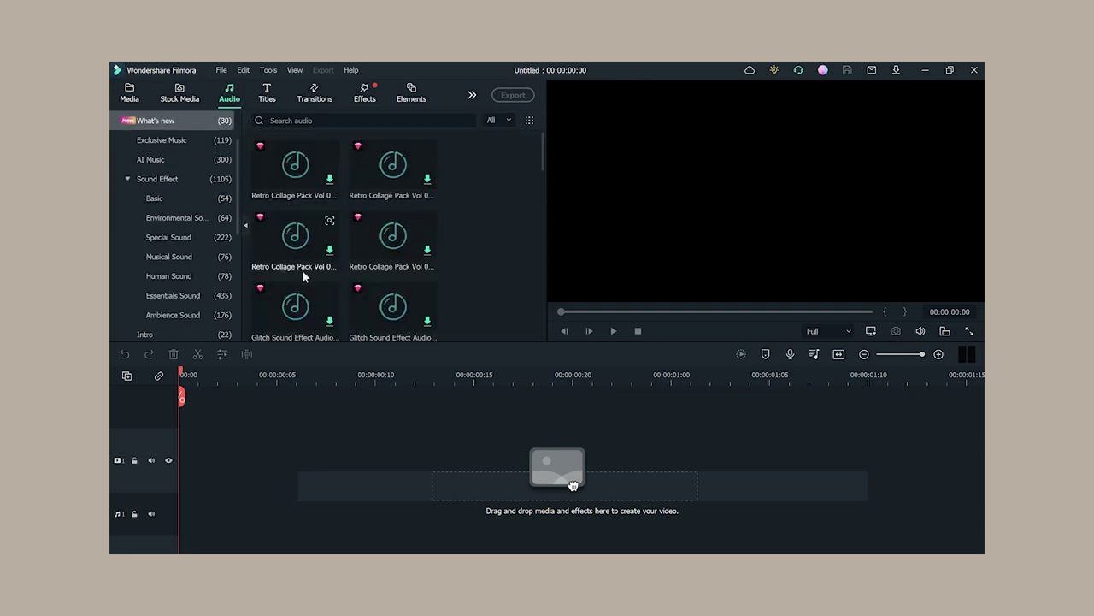
click(183, 201)
scroll(444, 219, down, 15)
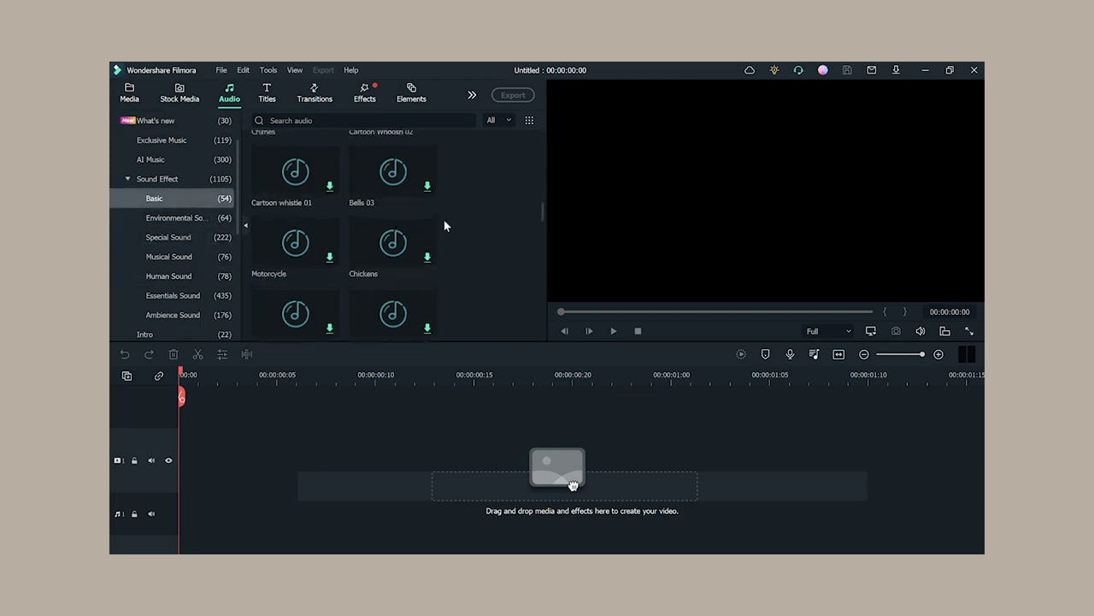
scroll(204, 244, down, 5)
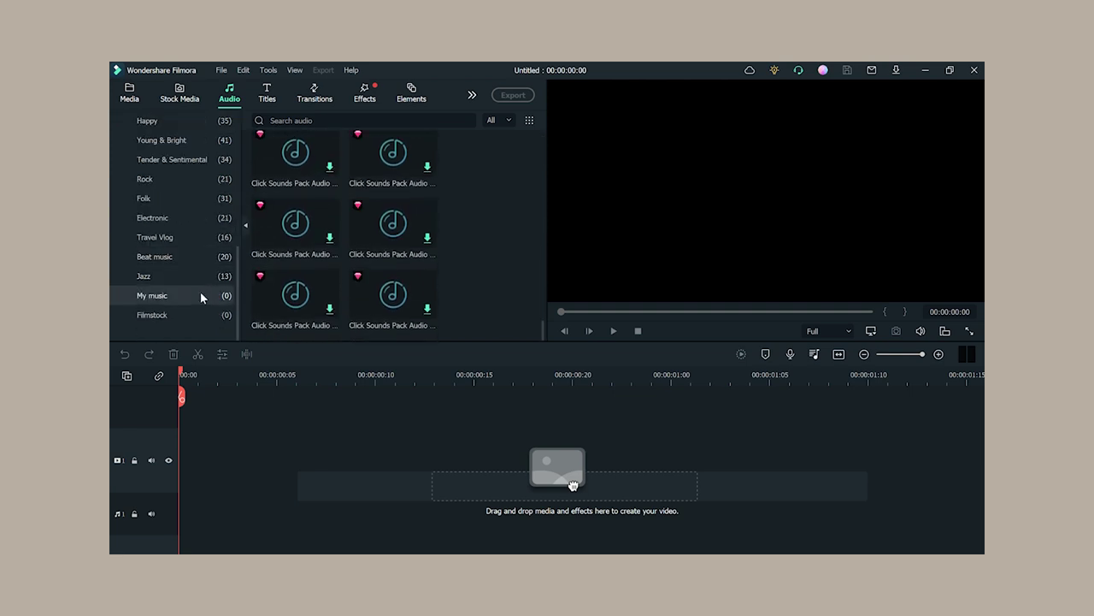
click(209, 237)
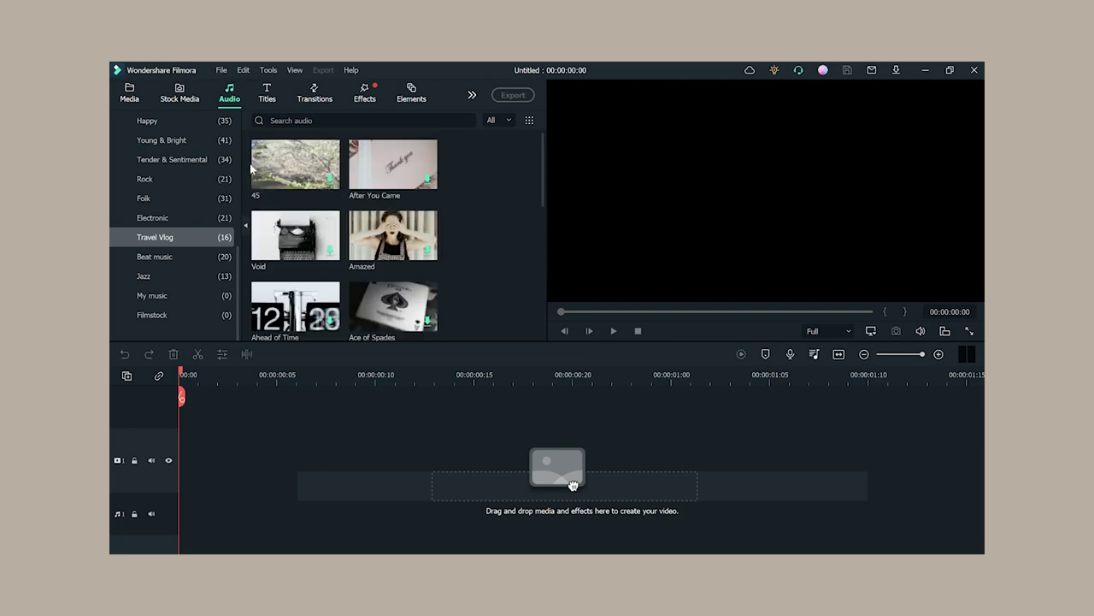
Look through the Titles, Transitions, Effects and Elements libraries, browsing the recommended elements
click(265, 96)
click(310, 96)
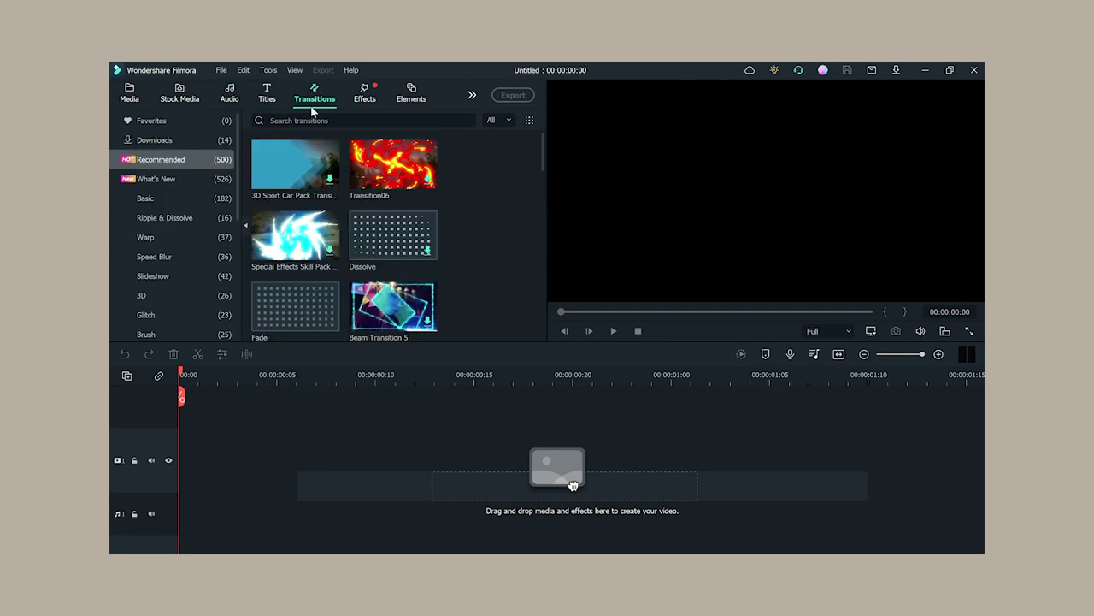
click(366, 97)
click(413, 99)
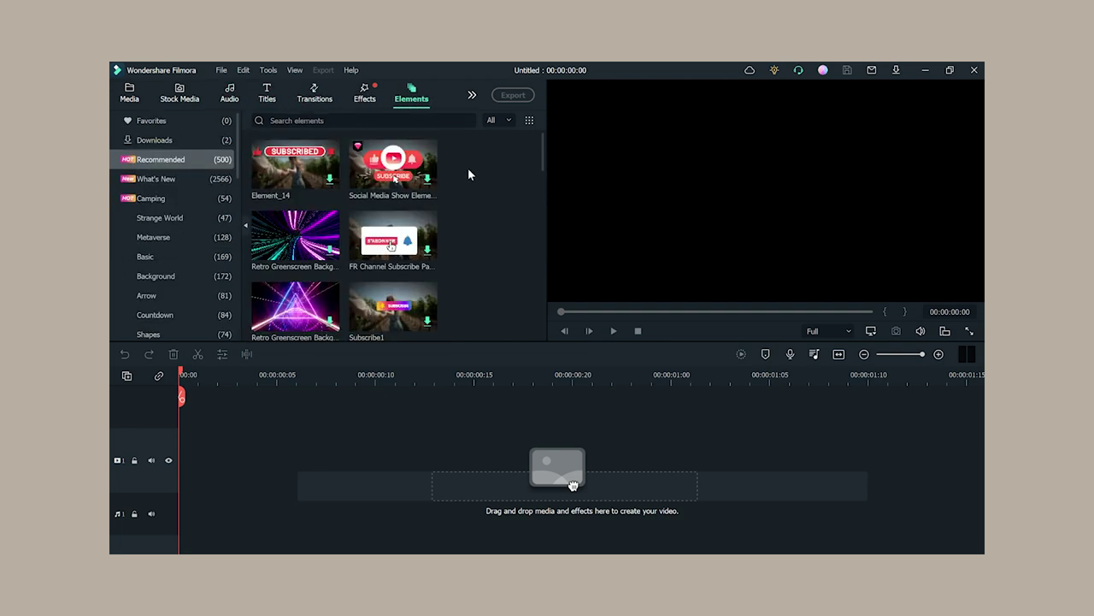
scroll(478, 183, down, 10)
scroll(478, 183, down, 1)
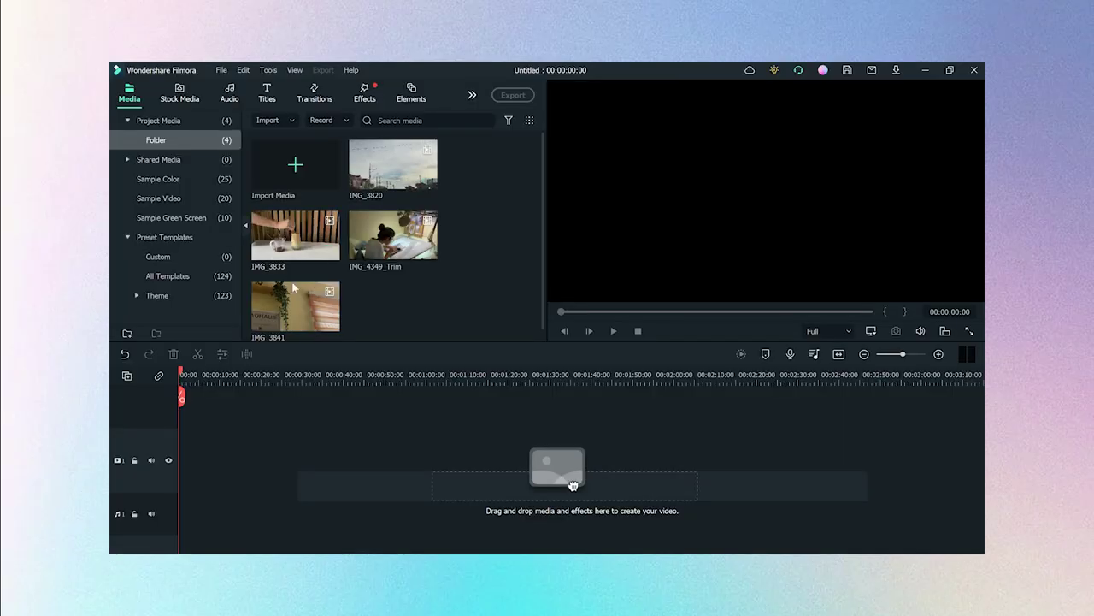
Place IMG_3833 at the start of the first video track with IMG_4349_Trim directly after it
drag(291, 244, 182, 459)
drag(392, 238, 337, 442)
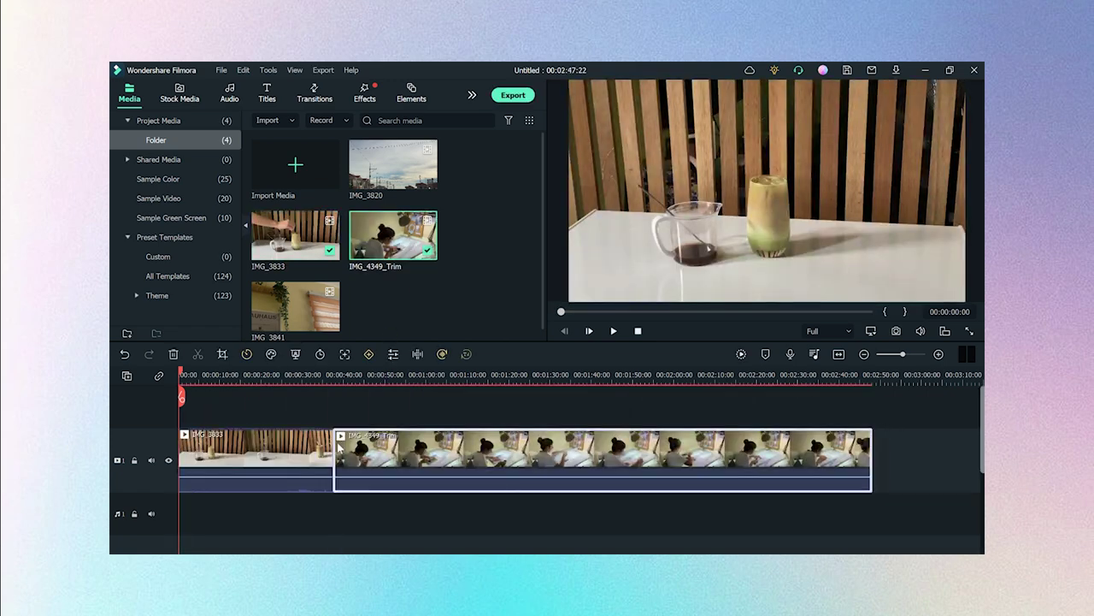
Cut off the unwanted opening of the IMG_3833 clip and split the clip at about 8 seconds
drag(182, 373, 214, 389)
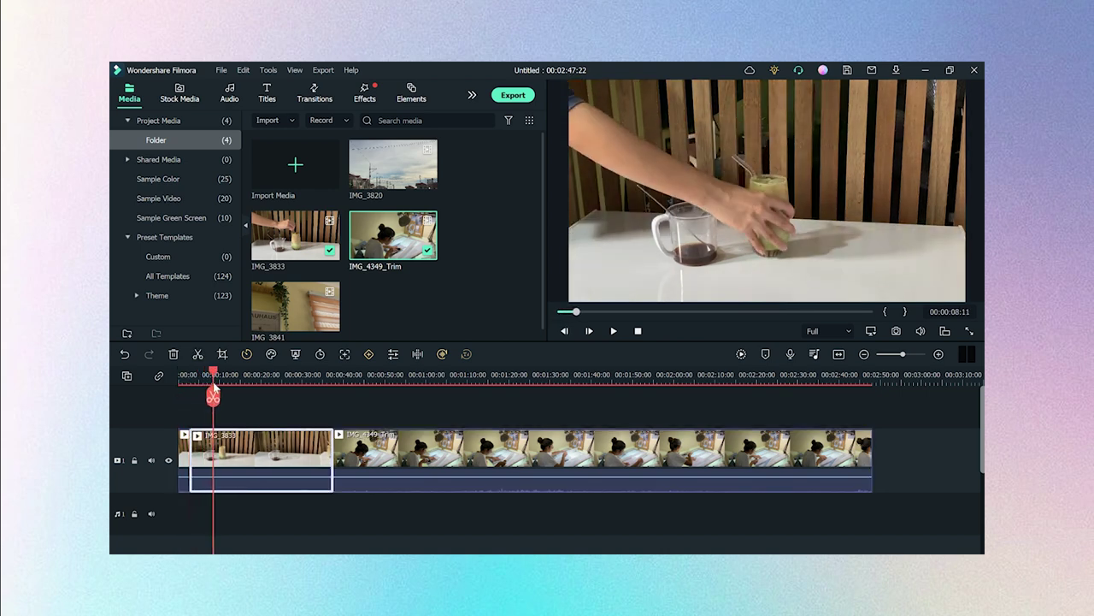
click(214, 395)
key(Delete)
Split the second IMG_3833 segment at 00:00:22:01 and delete the part before that cut
drag(181, 373, 269, 418)
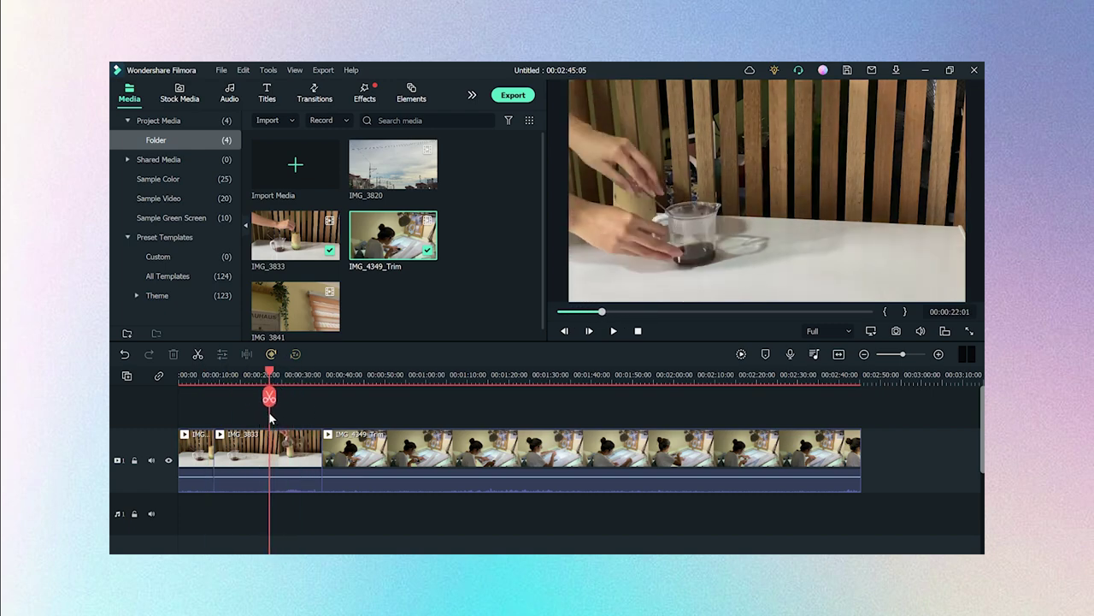
click(269, 395)
click(241, 449)
key(Delete)
Split the remaining second IMG_3833 segment at about 15 seconds and delete everything of it after the cut
mouse_move(217, 369)
mouse_down()
mouse_move(240, 371)
mouse_move(217, 371)
mouse_up()
drag(376, 170, 442, 235)
click(442, 244)
key(Delete)
Cut the section between about 38 seconds and 1 minute 1 second out of the IMG_4349_Trim clip
drag(442, 177, 680, 325)
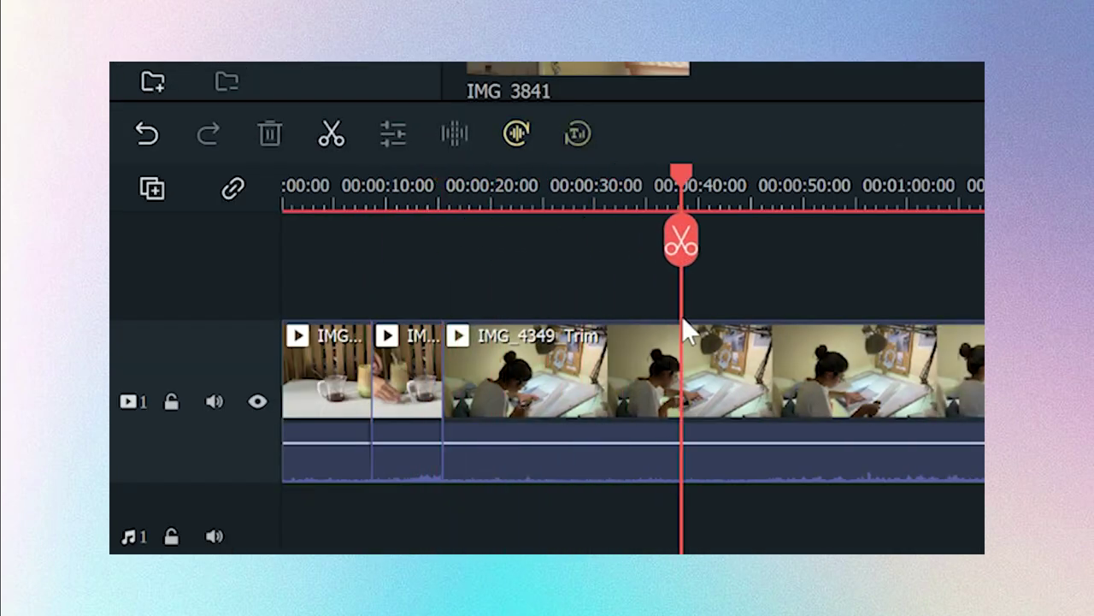
click(674, 242)
drag(662, 186, 923, 232)
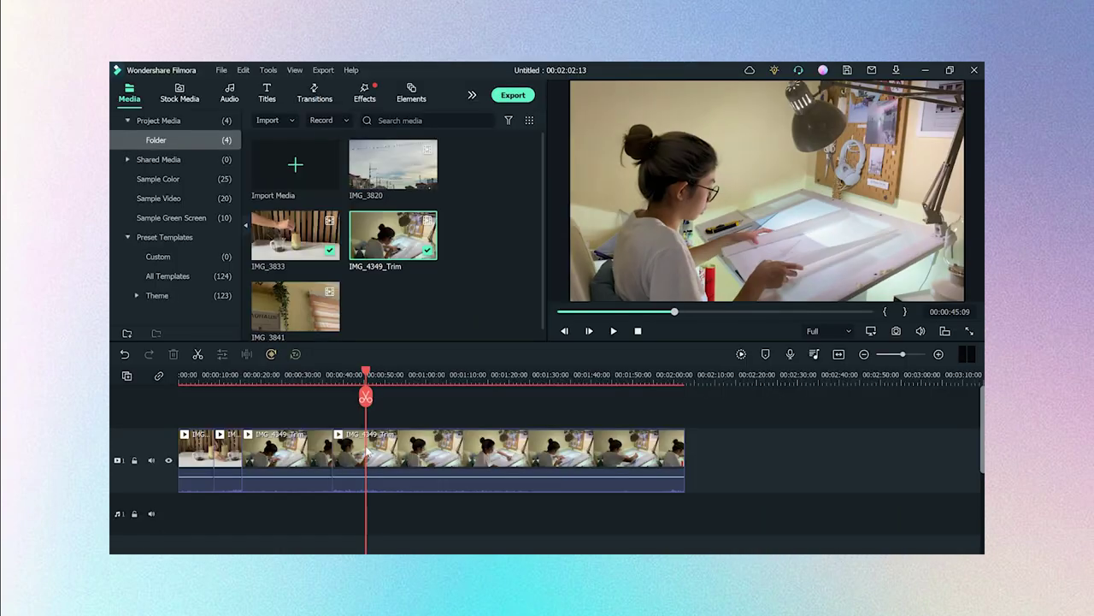
Trim the start of the last IMG_4349_Trim segment up to 00:01:45:13
drag(367, 451, 619, 503)
click(379, 458)
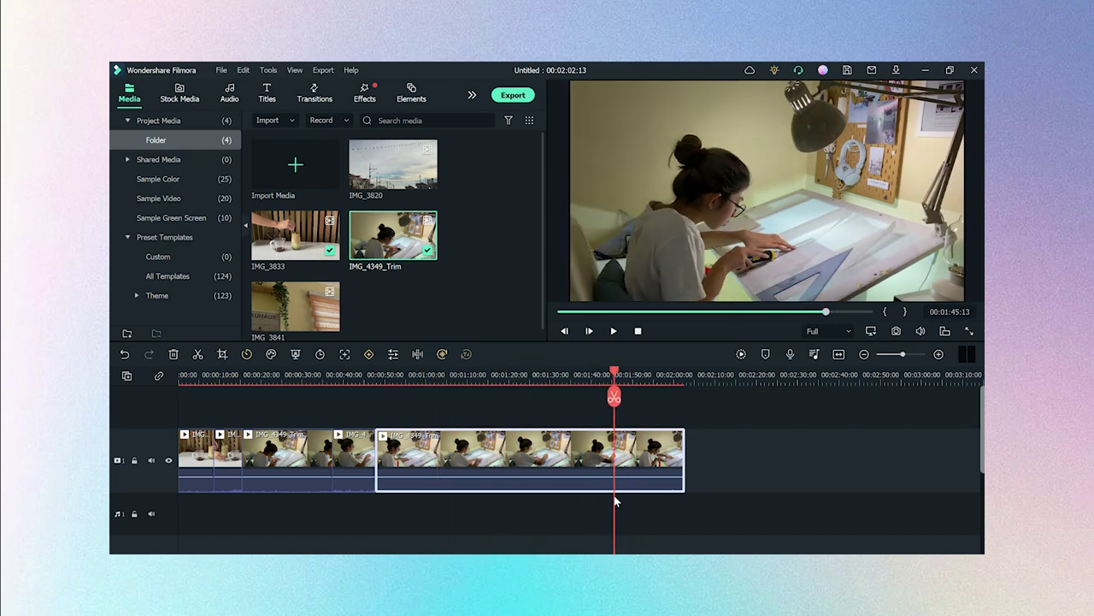
key(alt+[)
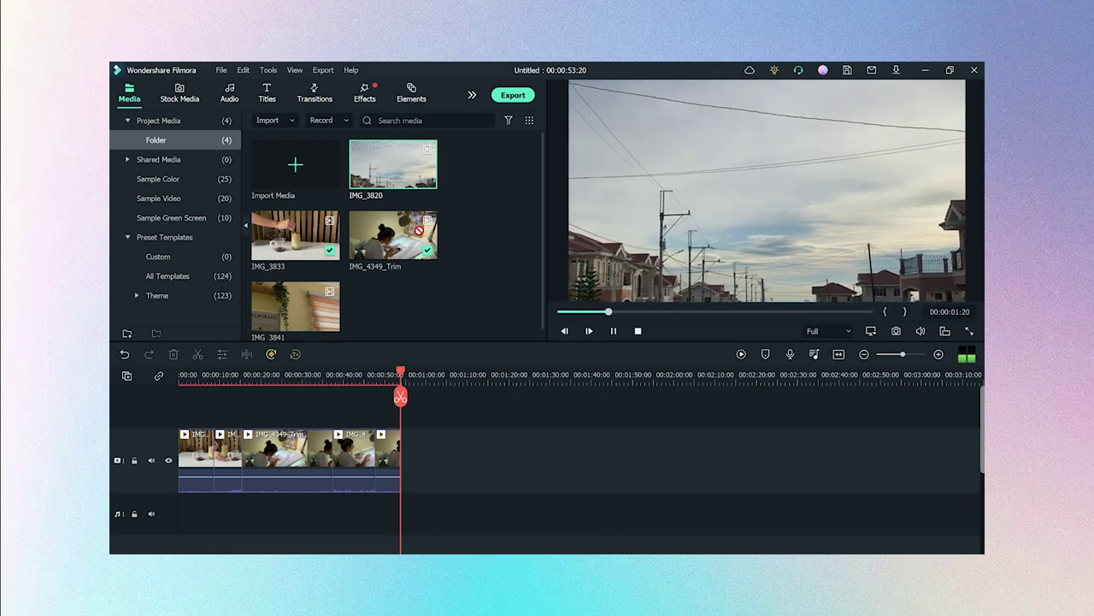
Append the IMG_3820, IMG_3841 and MVI_0093 clips in sequence at the end of the video track
key(shift+a)
drag(304, 301, 446, 453)
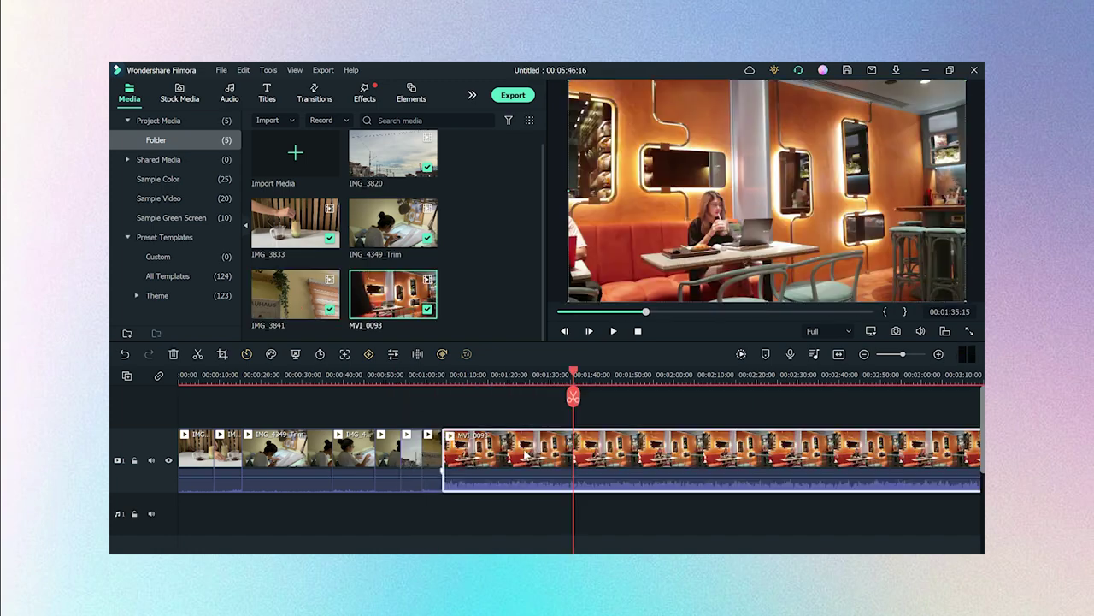
Speed the MVI_0093 clip up to a uniform speed of 4.00 and play back part of the result
double_click(523, 455)
click(275, 91)
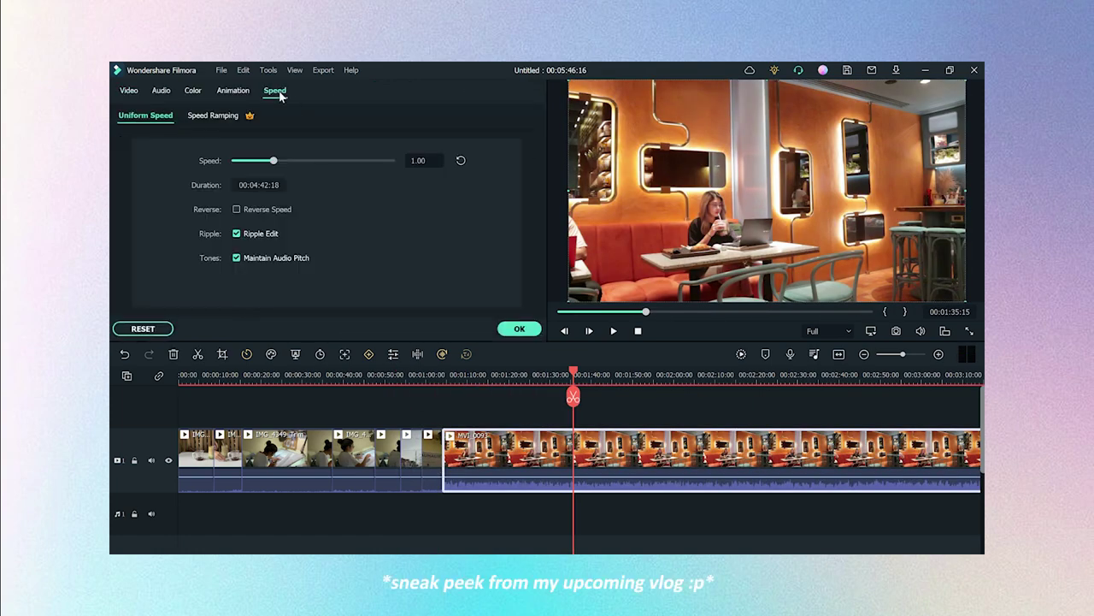
text(4)
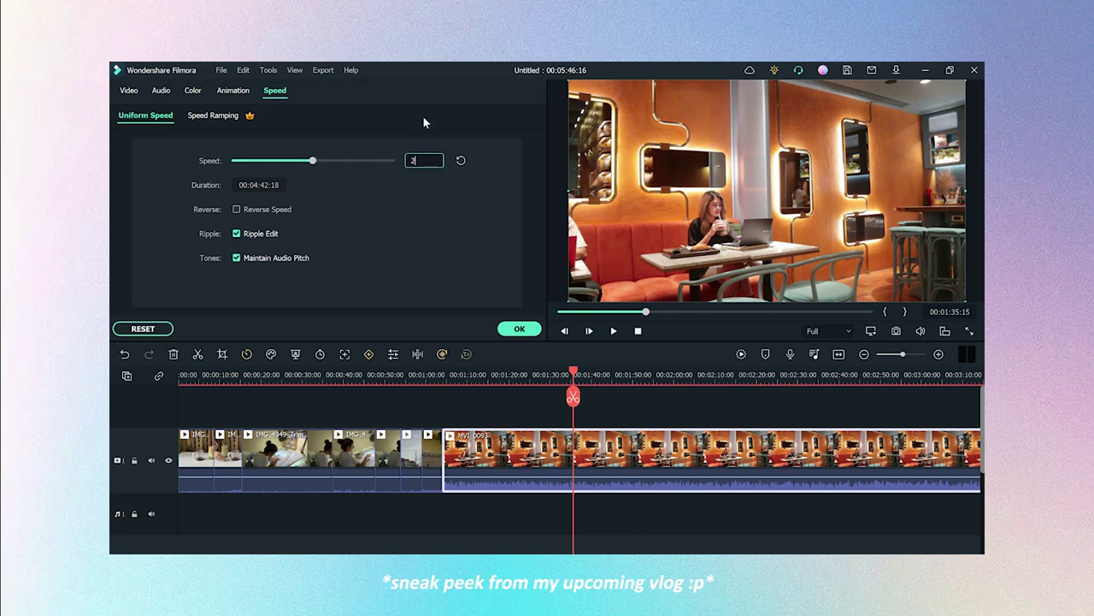
key(Return)
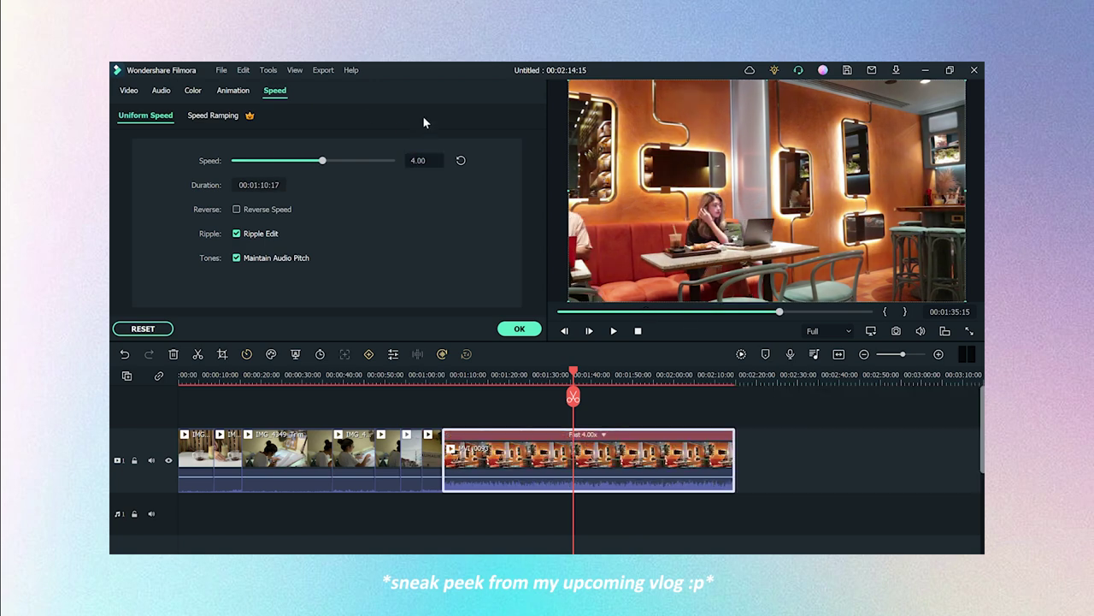
click(518, 328)
click(612, 332)
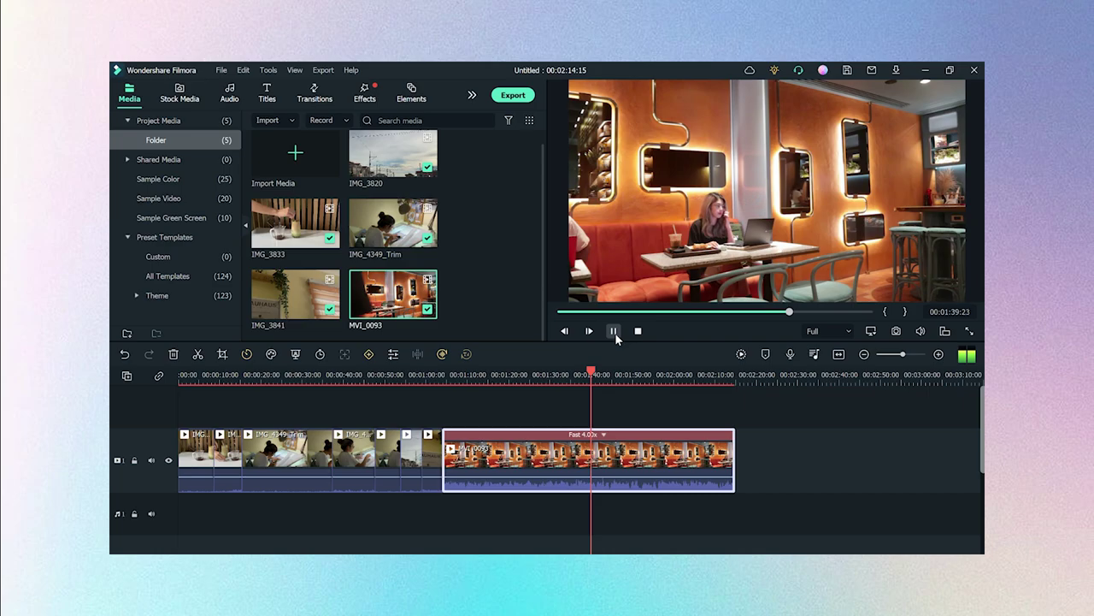
click(614, 332)
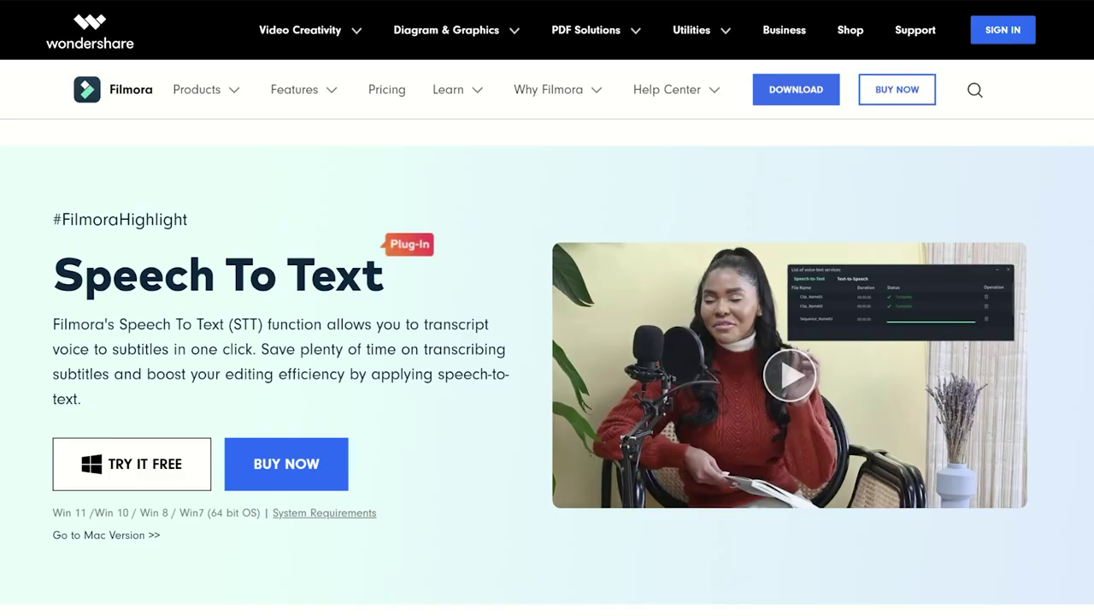
Read through the Speech To Text feature page, covering editing efficiency, accuracy, SRT file support, supported languages and intended users
scroll(547, 342, down, 4)
scroll(244, 466, down, 3)
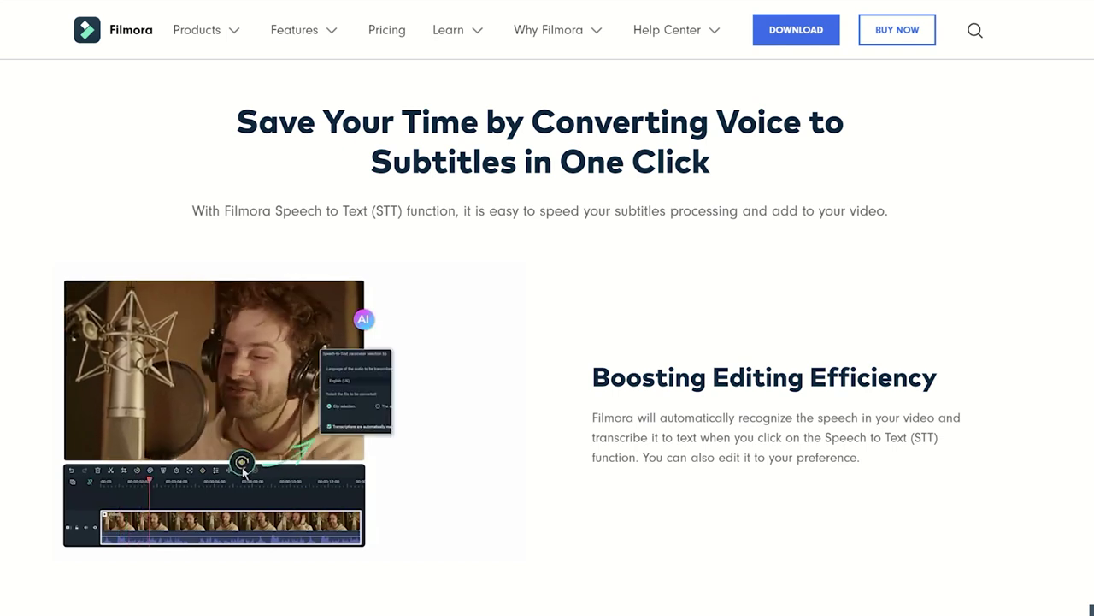
scroll(547, 342, down, 2)
scroll(547, 342, down, 3)
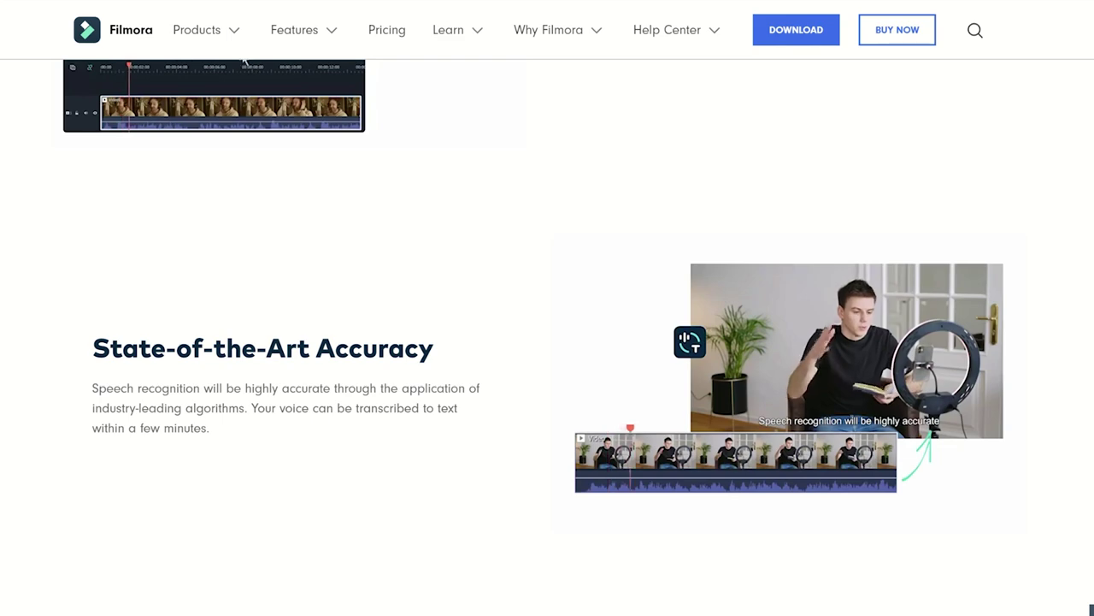
scroll(547, 342, down, 6)
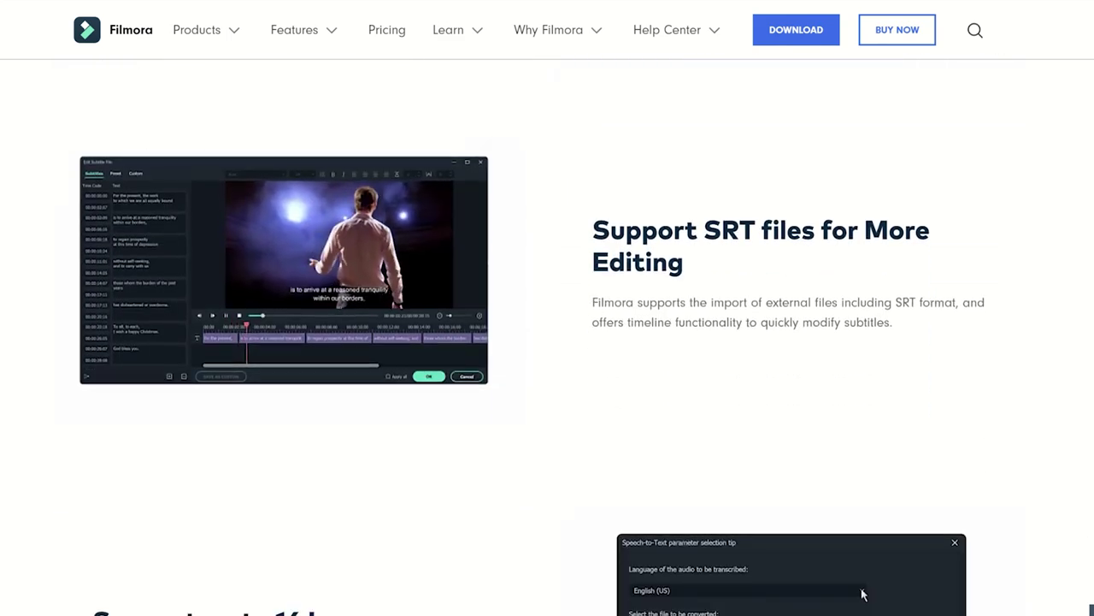
scroll(547, 342, down, 4)
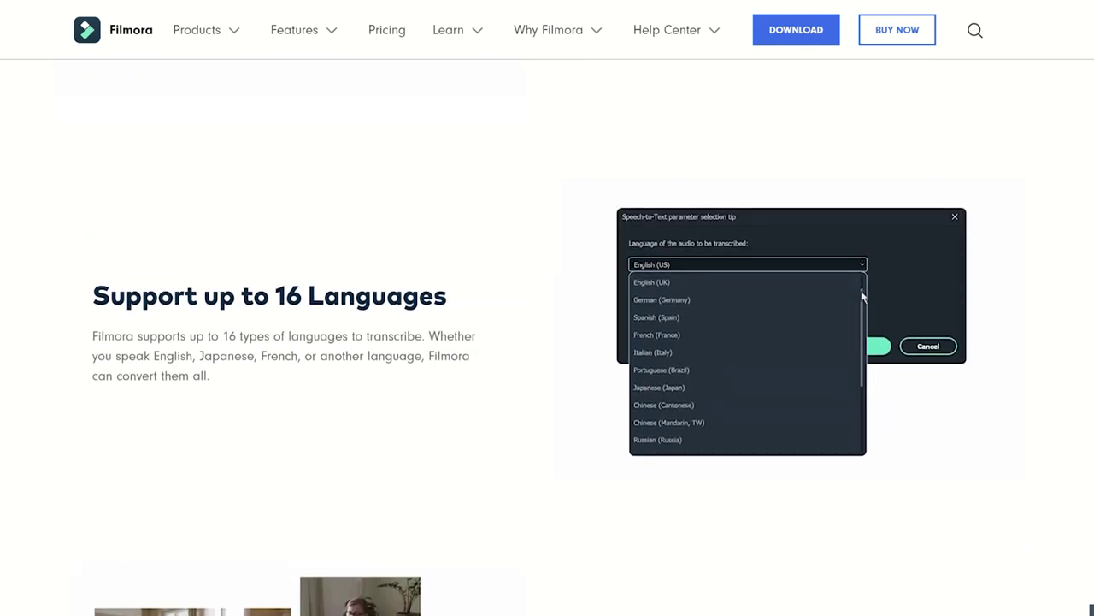
scroll(548, 342, down, 1)
scroll(547, 342, down, 3)
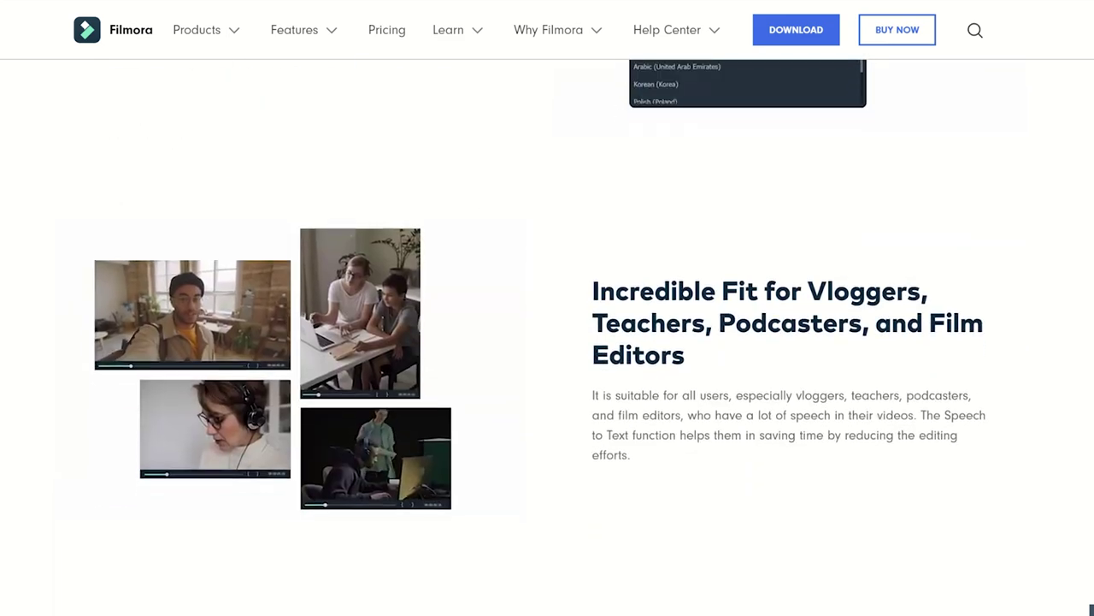
scroll(547, 342, down, 1)
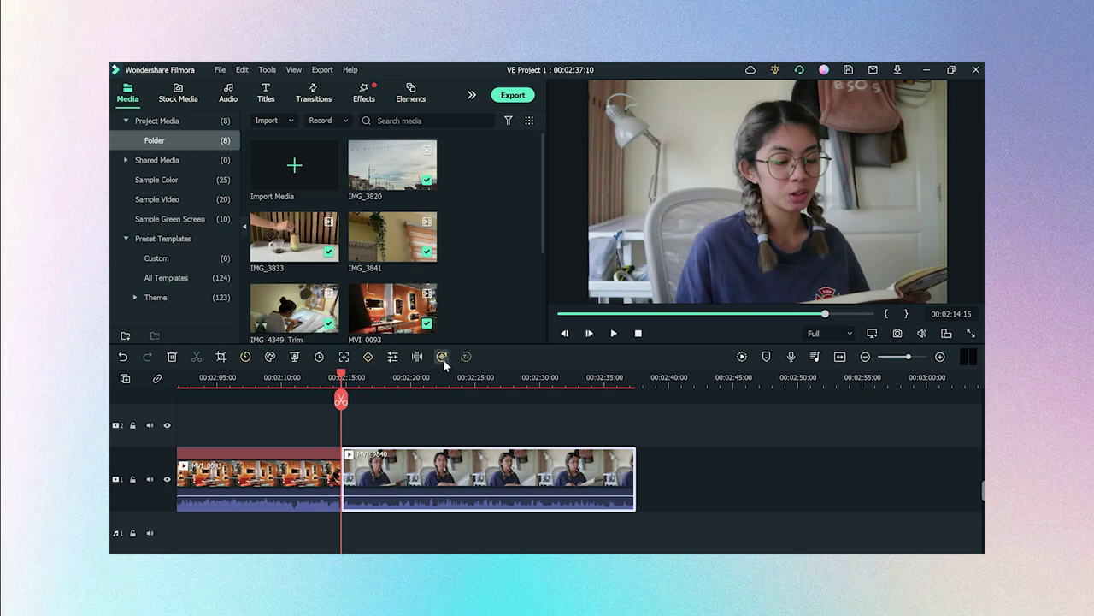
Transcribe the selected MVI_9840 clip from English (US) speech to subtitles matched automatically to the timeline
click(442, 358)
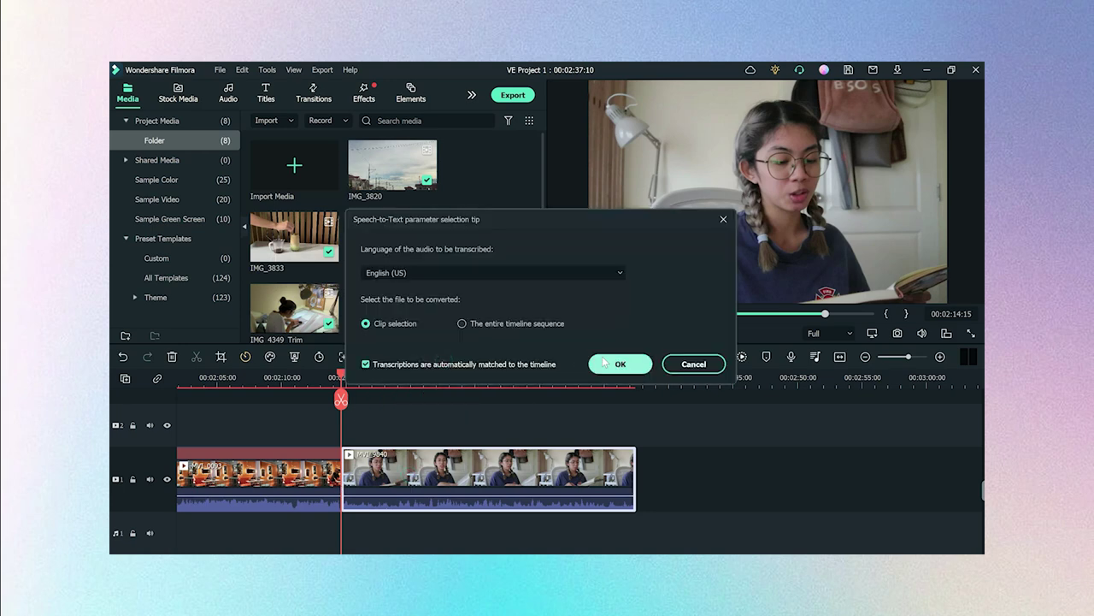
click(619, 364)
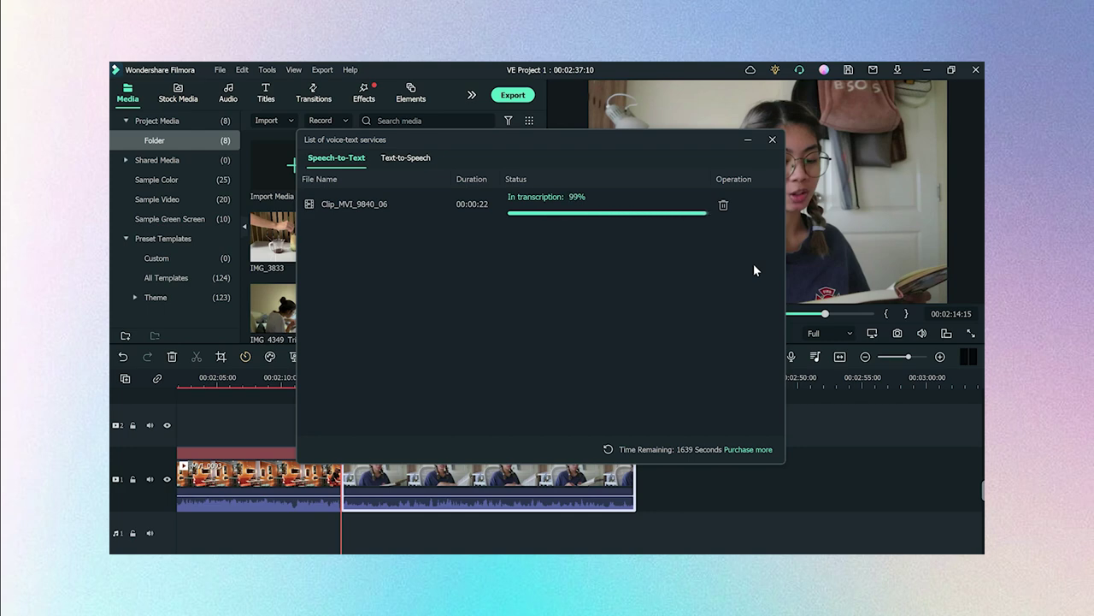
click(772, 140)
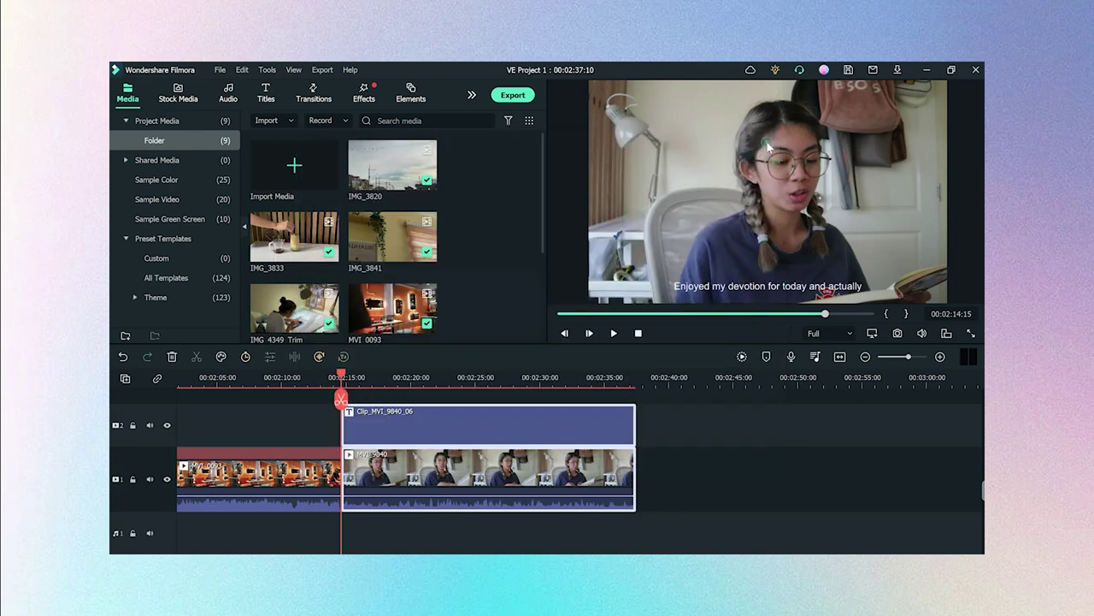
Play the captioned clip and correct its subtitles to "it's normally like the fourth hour or the sixth" and "because I don't know it's cool haha"
click(612, 334)
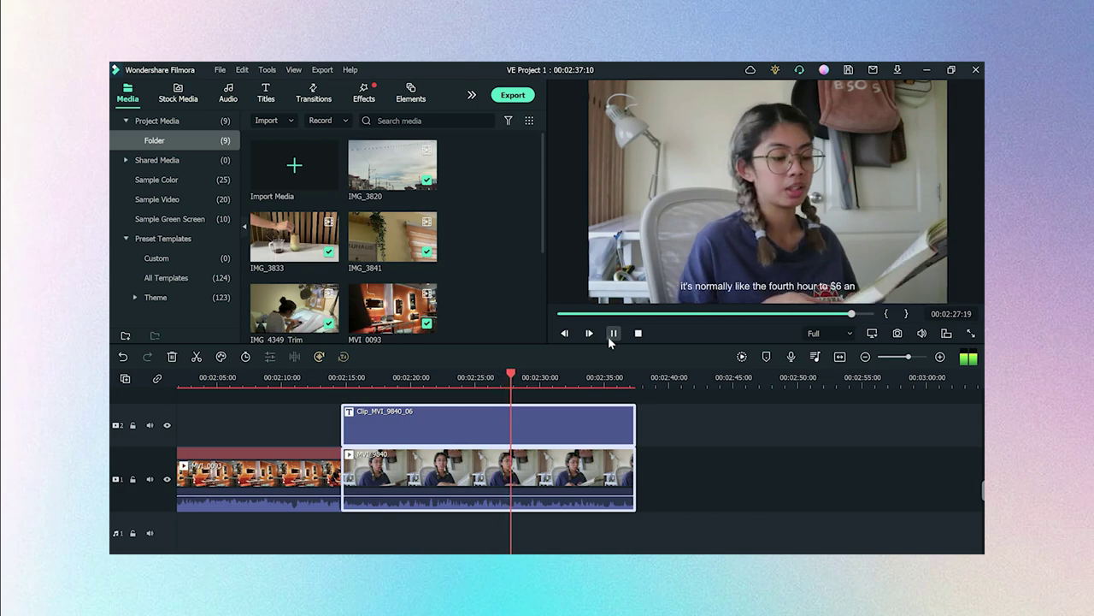
double_click(538, 430)
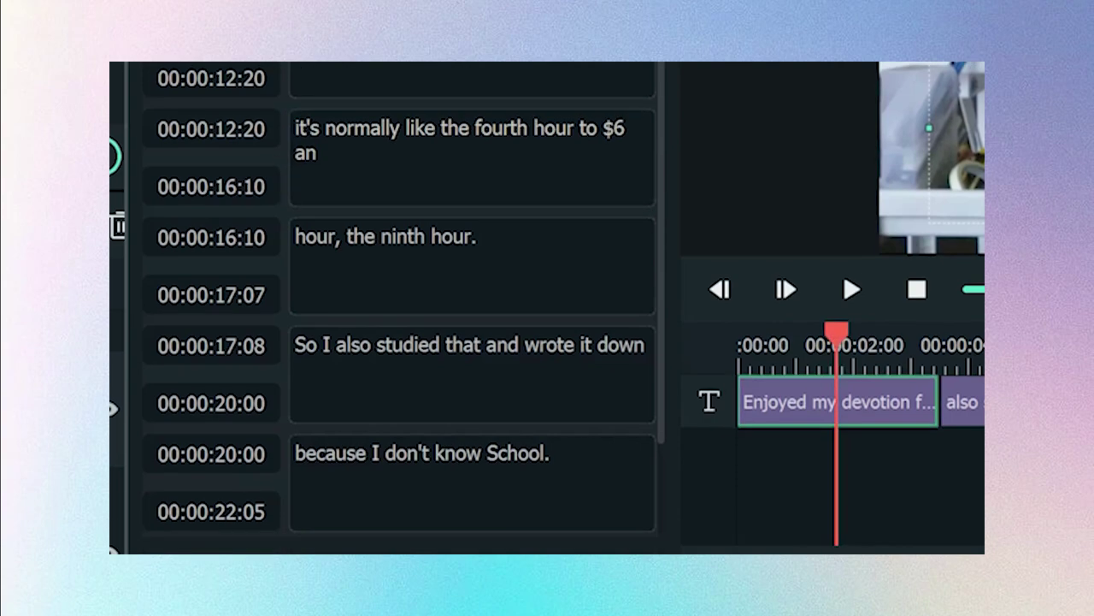
text(or the sixth)
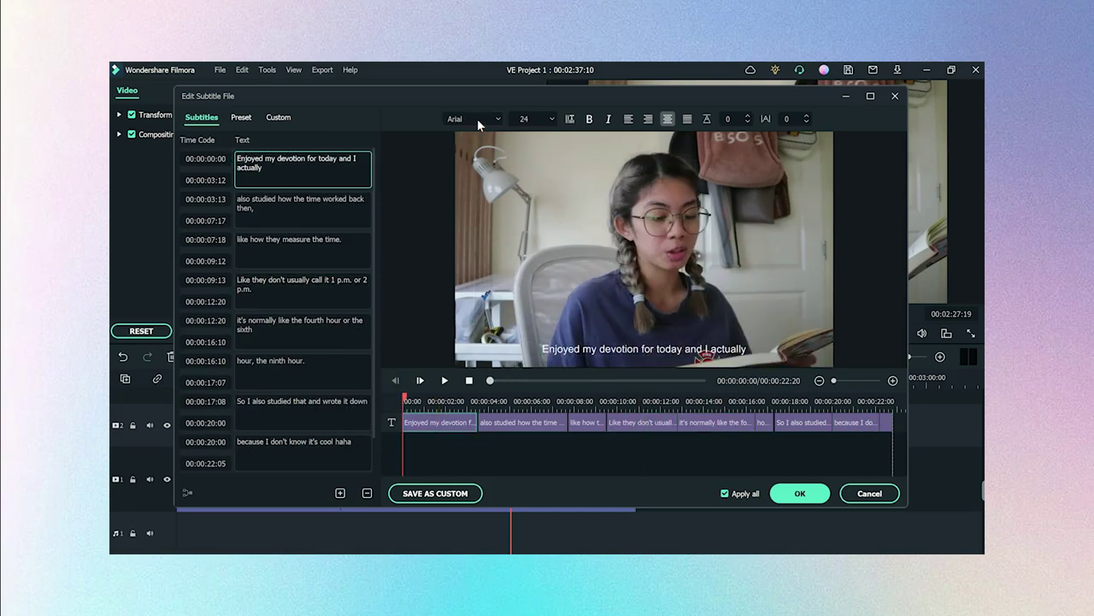
Restyle all subtitles in italic Calibri at size 22, apply the changes and play the clip back
click(477, 118)
click(482, 222)
click(554, 120)
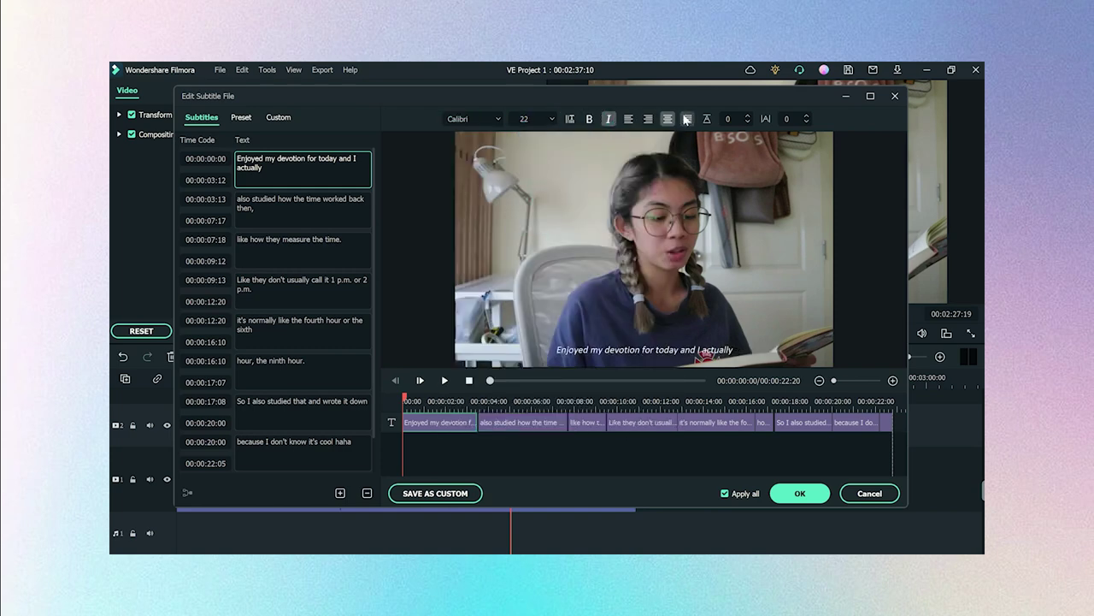
click(800, 493)
click(519, 331)
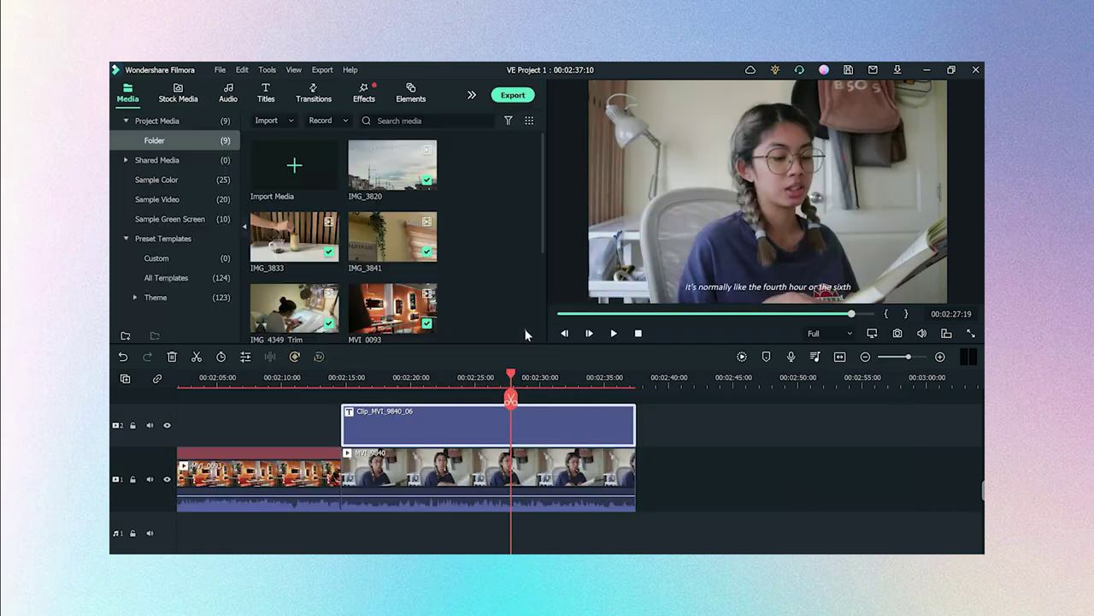
click(613, 333)
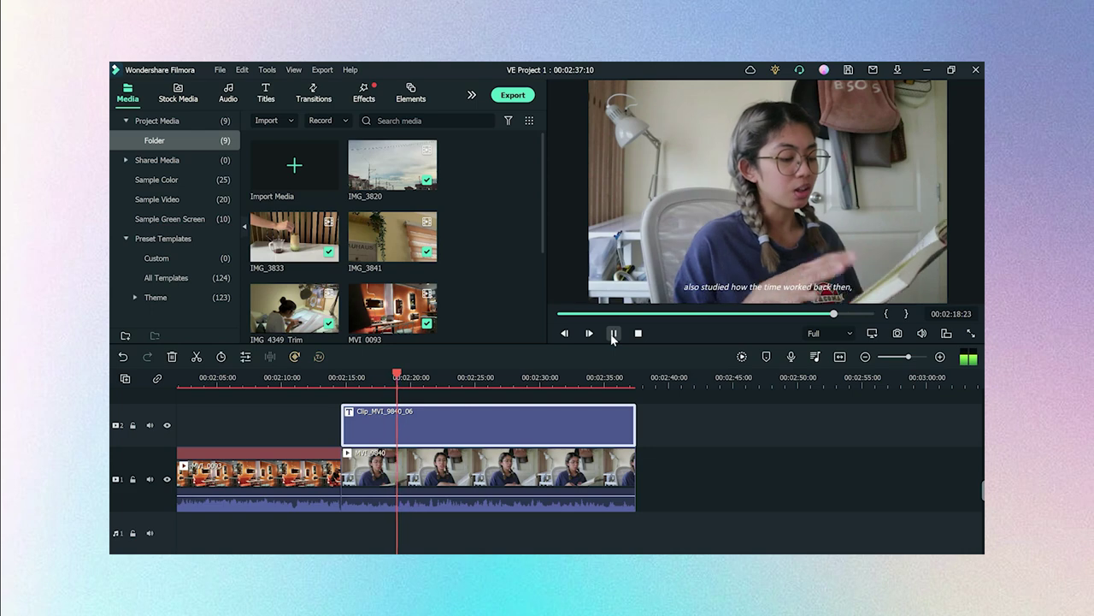
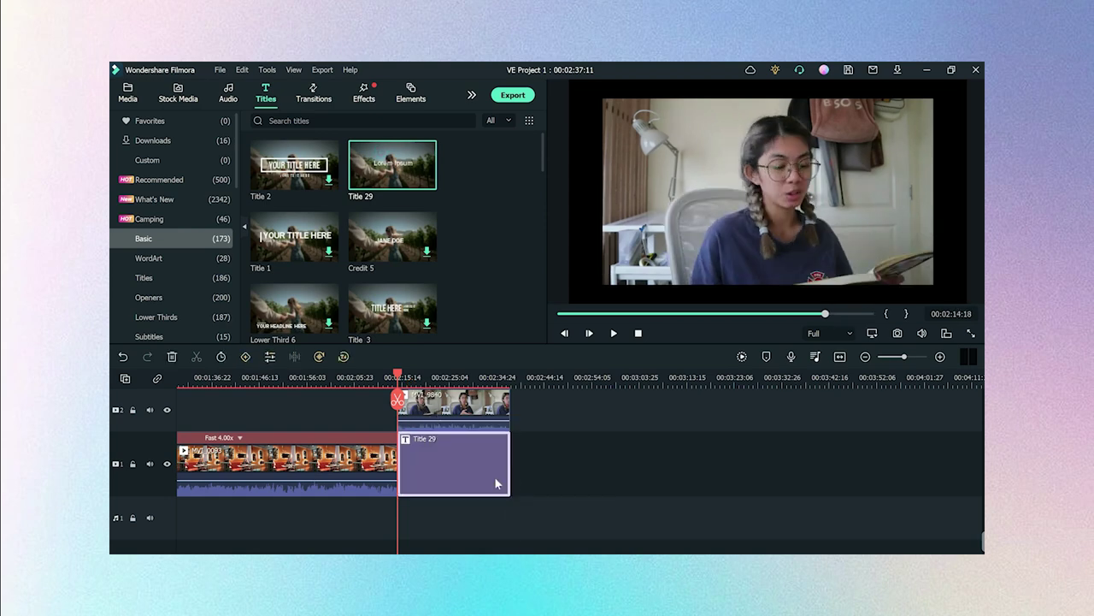
Open Title 29 for advanced text editing and add a rectangle shape stretched to cover the whole frame
double_click(438, 464)
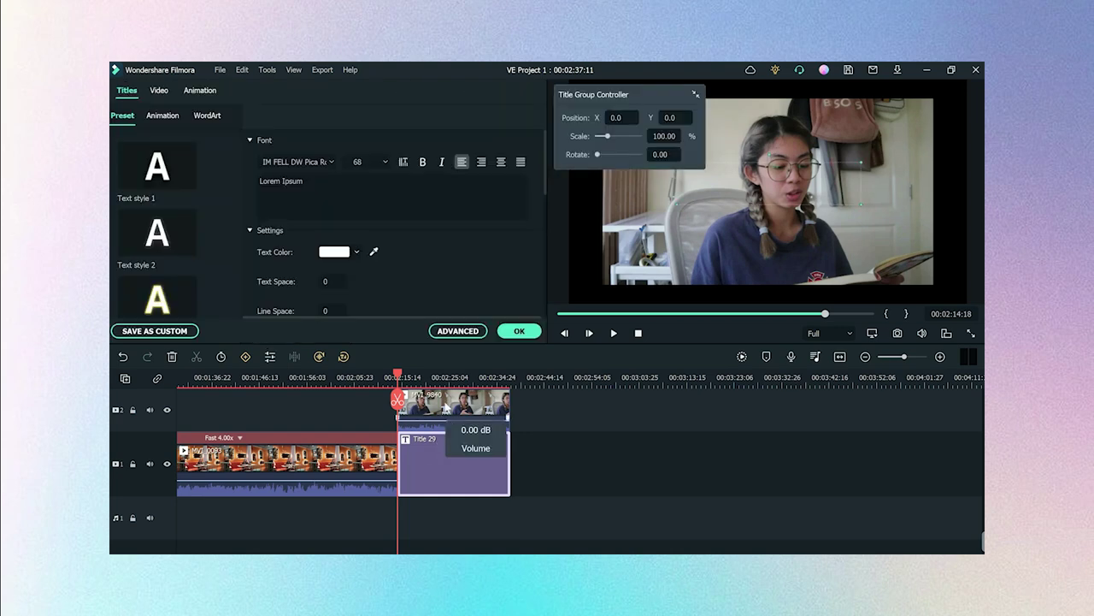
click(457, 336)
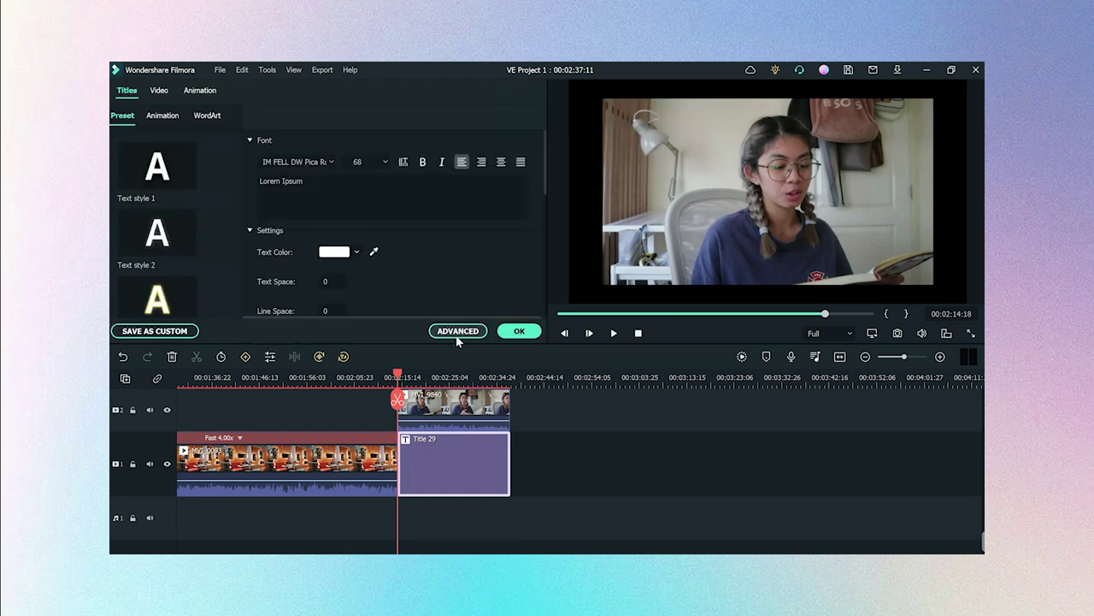
click(418, 123)
click(500, 184)
drag(581, 253, 445, 184)
drag(522, 224, 853, 368)
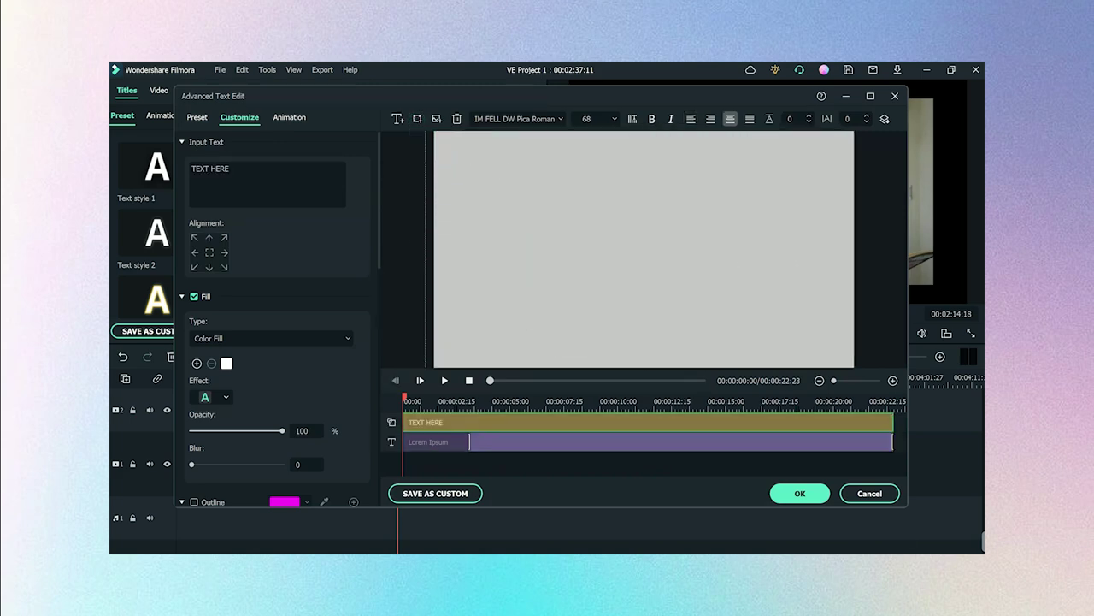
Change the rectangle's shape fill to a custom pale lavender colour and apply the title edits
scroll(257, 299, down, 10)
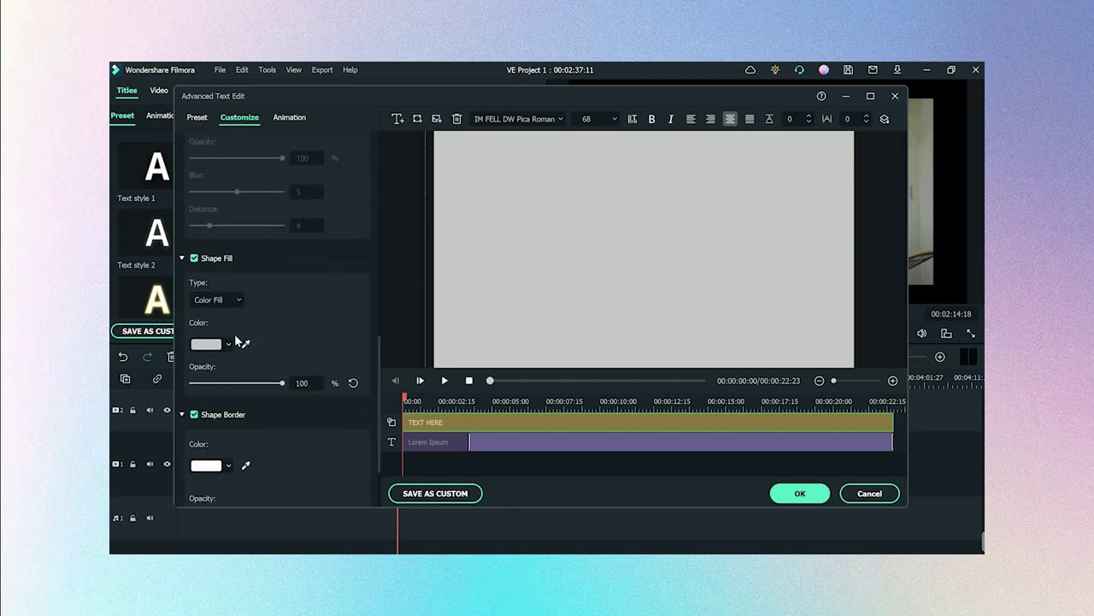
click(227, 344)
click(235, 432)
drag(556, 232, 663, 299)
click(619, 403)
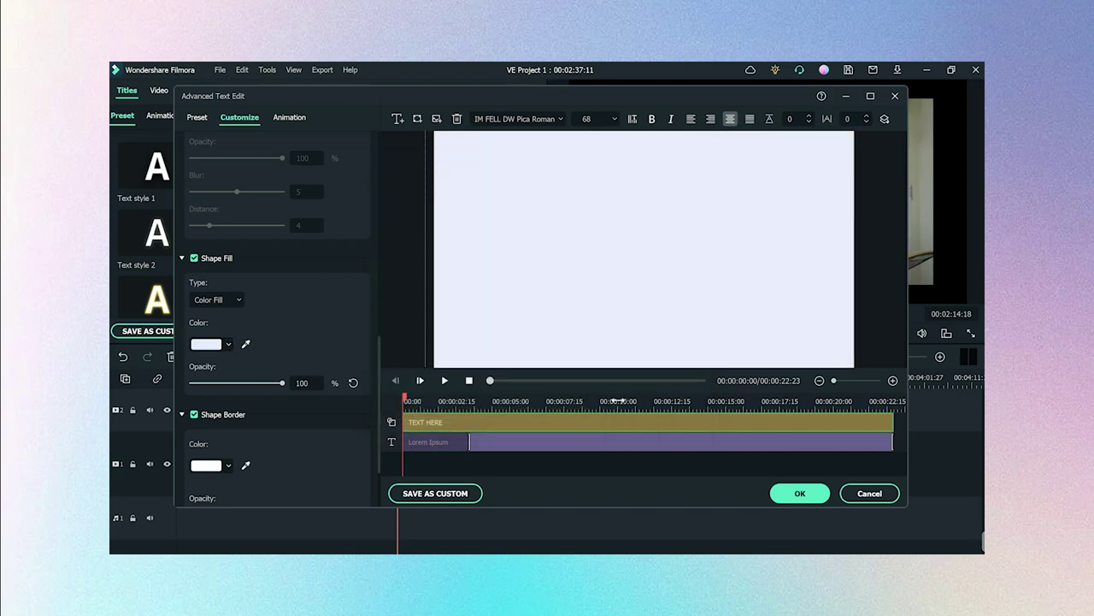
click(785, 496)
click(516, 330)
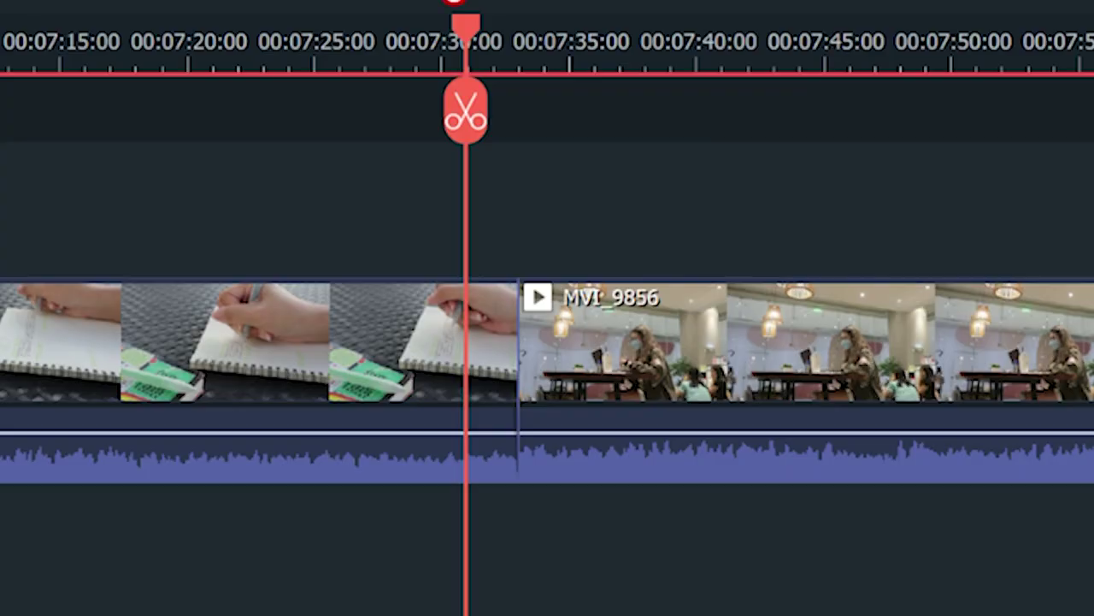
drag(520, 258, 517, 389)
click(630, 336)
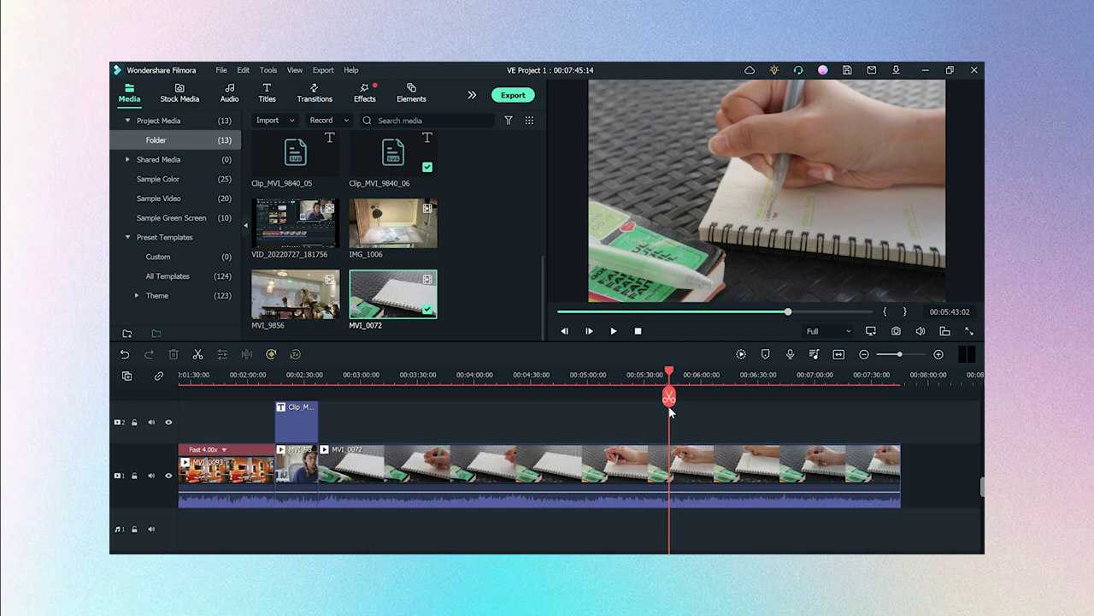
Preview the MVI_0072 clip at 00:05:49:13 and set its white balance to temperature 5.21 and tint -7.29
drag(670, 410, 681, 414)
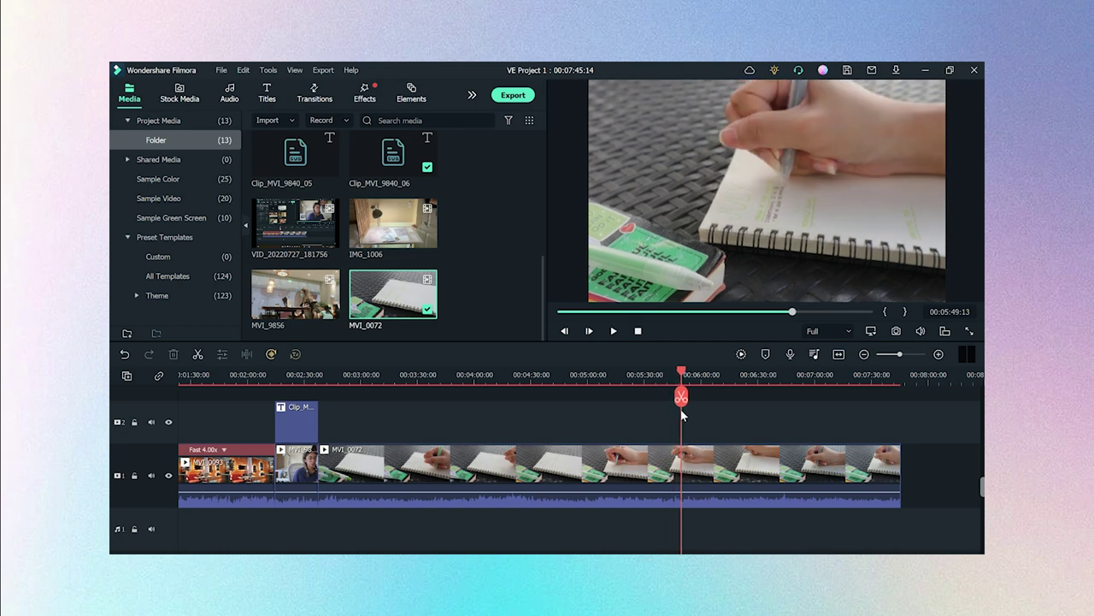
click(573, 487)
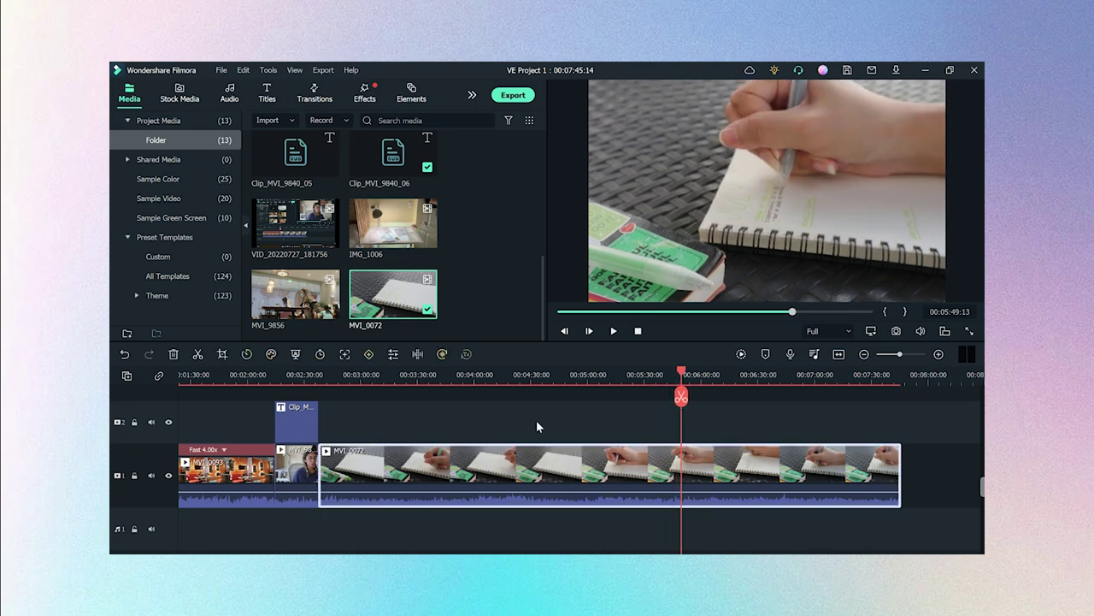
click(536, 427)
double_click(602, 463)
click(120, 117)
click(121, 116)
click(121, 134)
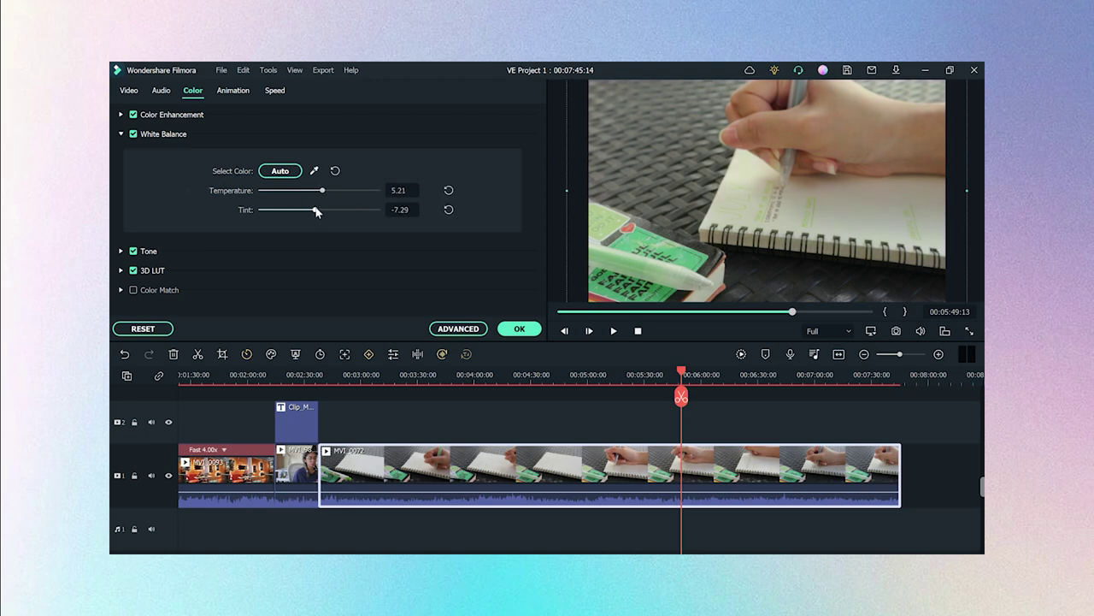
Set the clip's contrast to -23, saturation to -5 and brightness to 21, refine temperature to 7.29 and tint to -5.21, and apply the correction
click(131, 253)
scroll(256, 220, down, 2)
drag(317, 248, 330, 254)
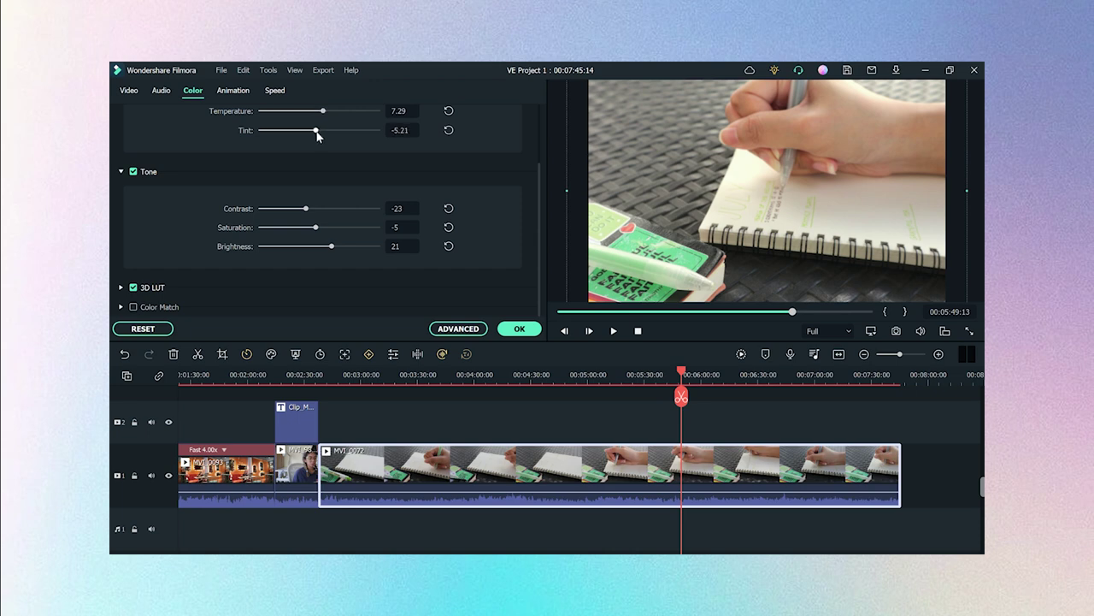
click(513, 330)
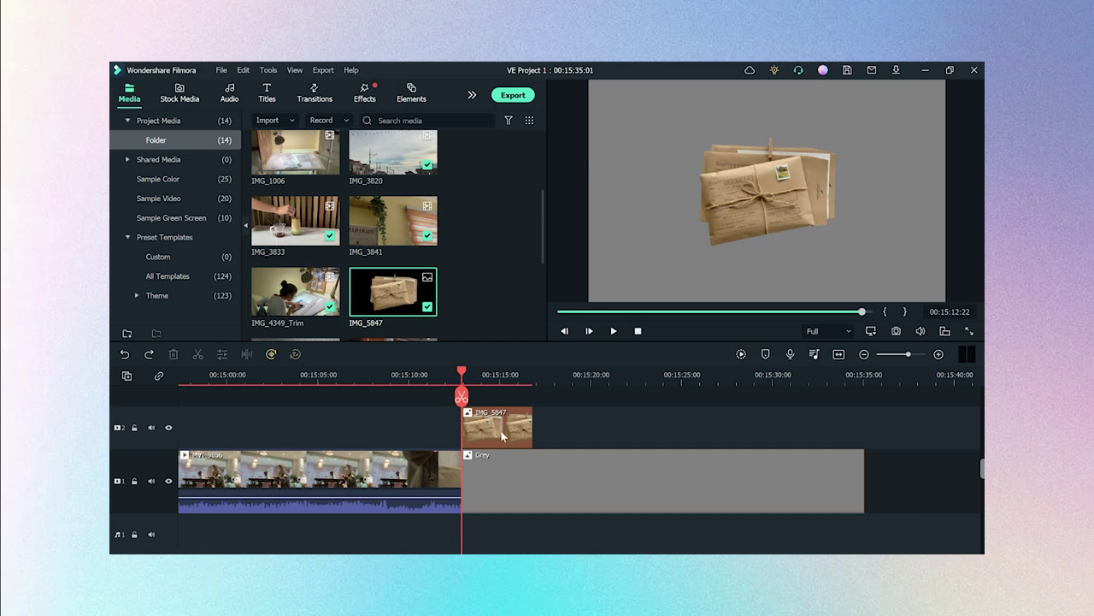
Open IMG_5847's custom animation settings and keyframe its starting X position at 1027, outside the frame
double_click(502, 432)
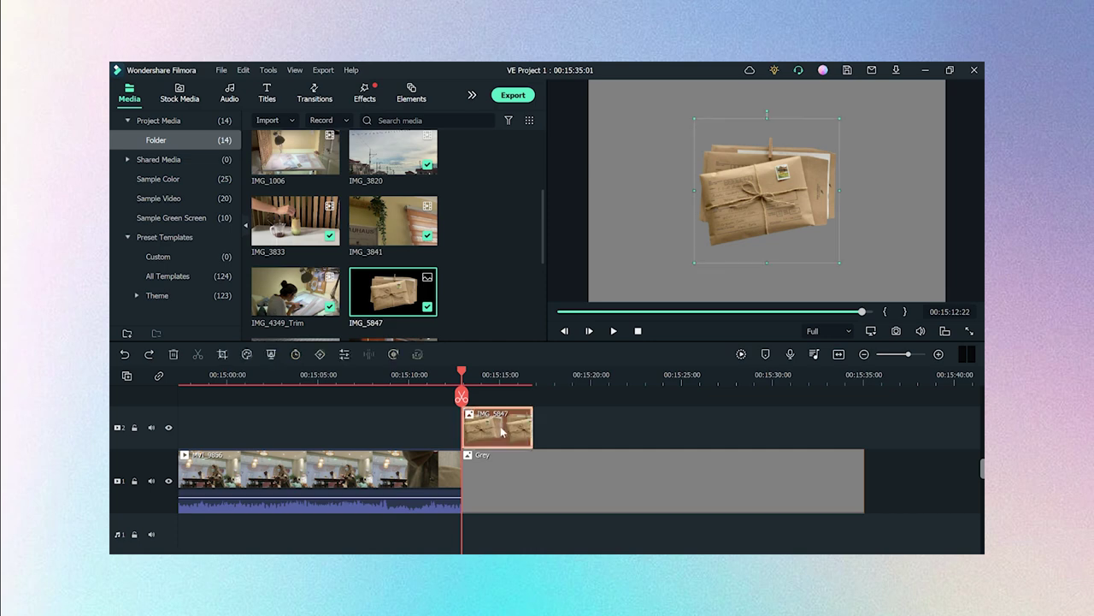
click(205, 91)
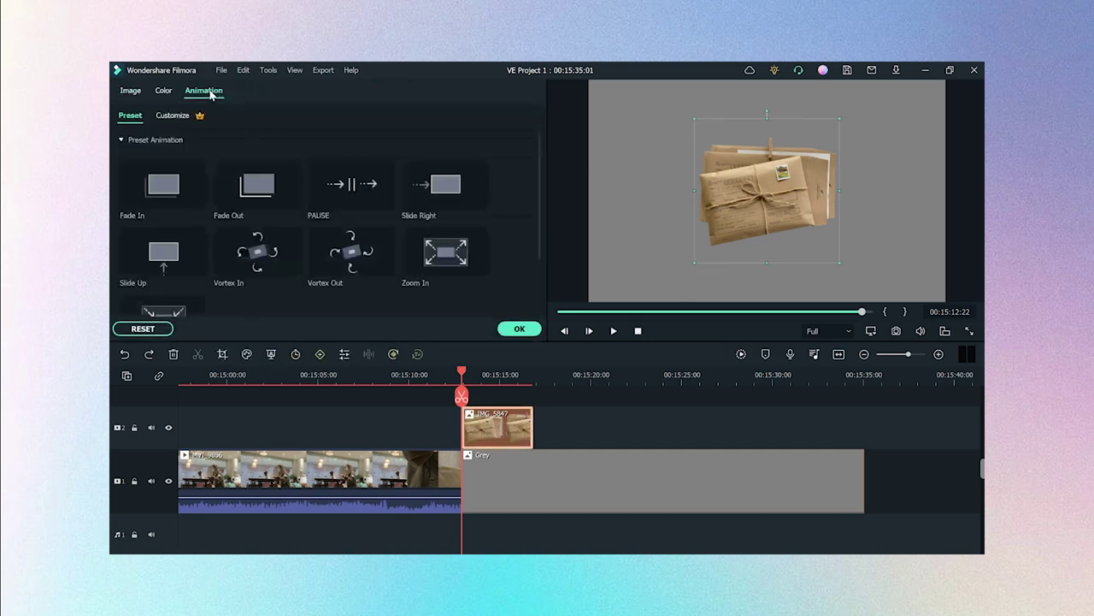
click(175, 116)
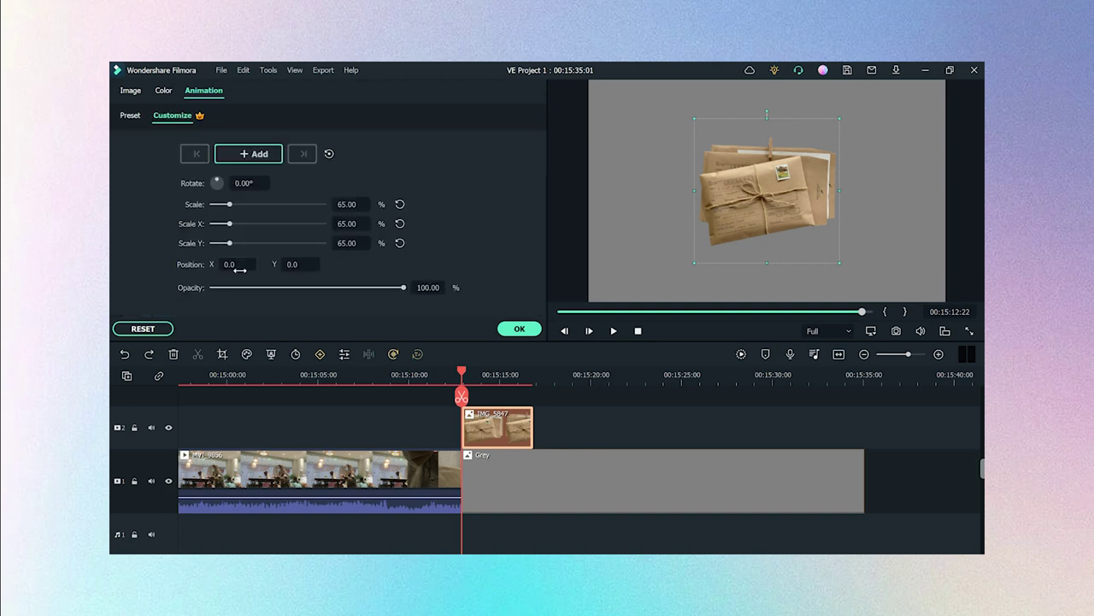
drag(767, 189, 1043, 190)
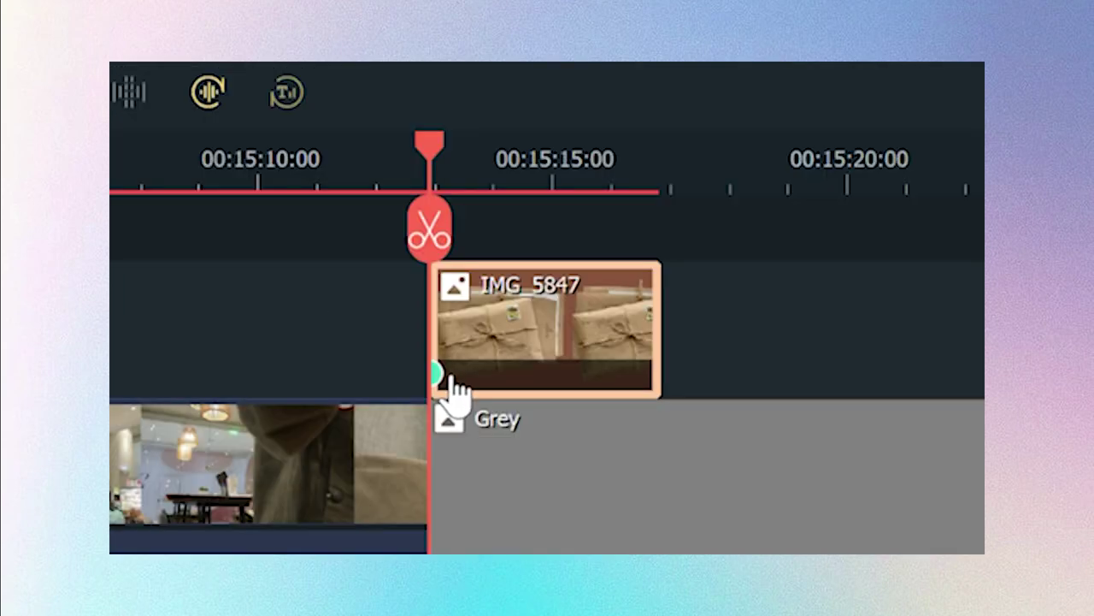
Keyframe IMG_5847's X position at -1004 at the end of the clip, apply the animation and play it back
click(558, 184)
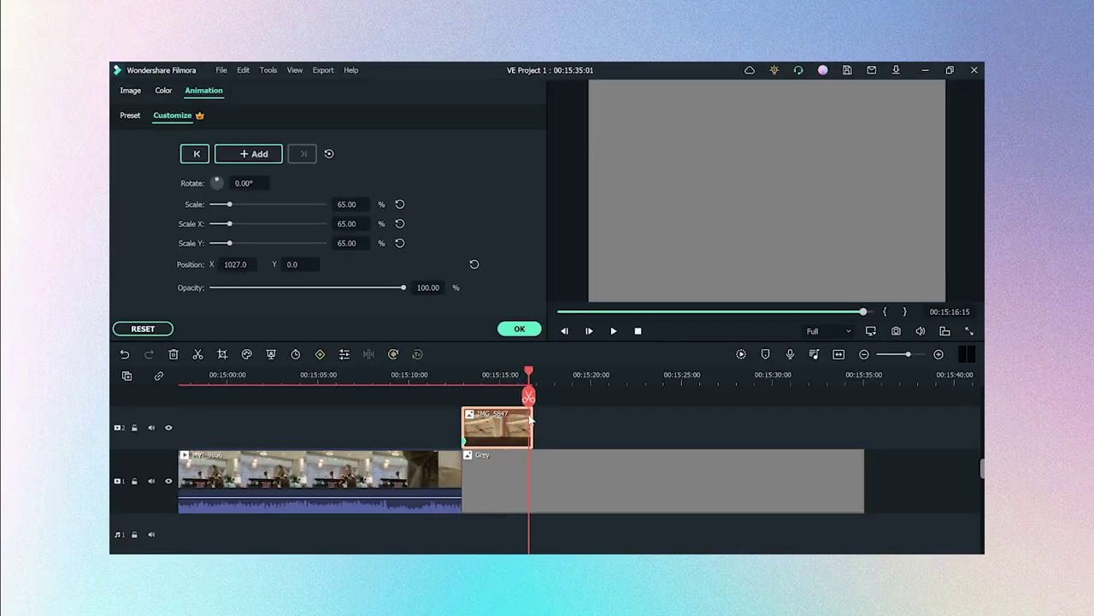
text(-895)
key(Return)
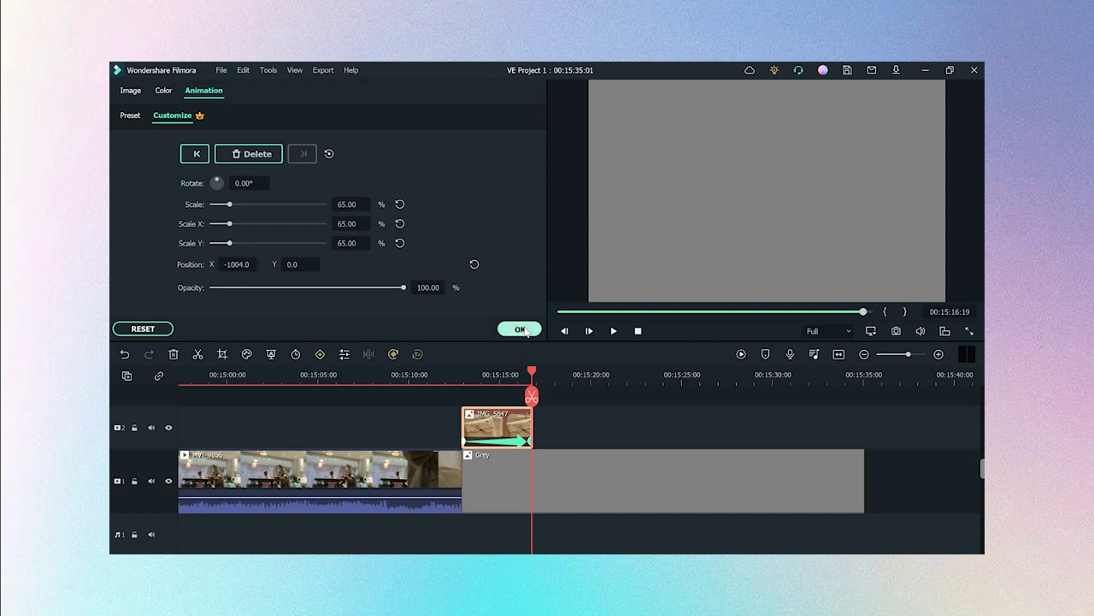
click(520, 329)
click(614, 332)
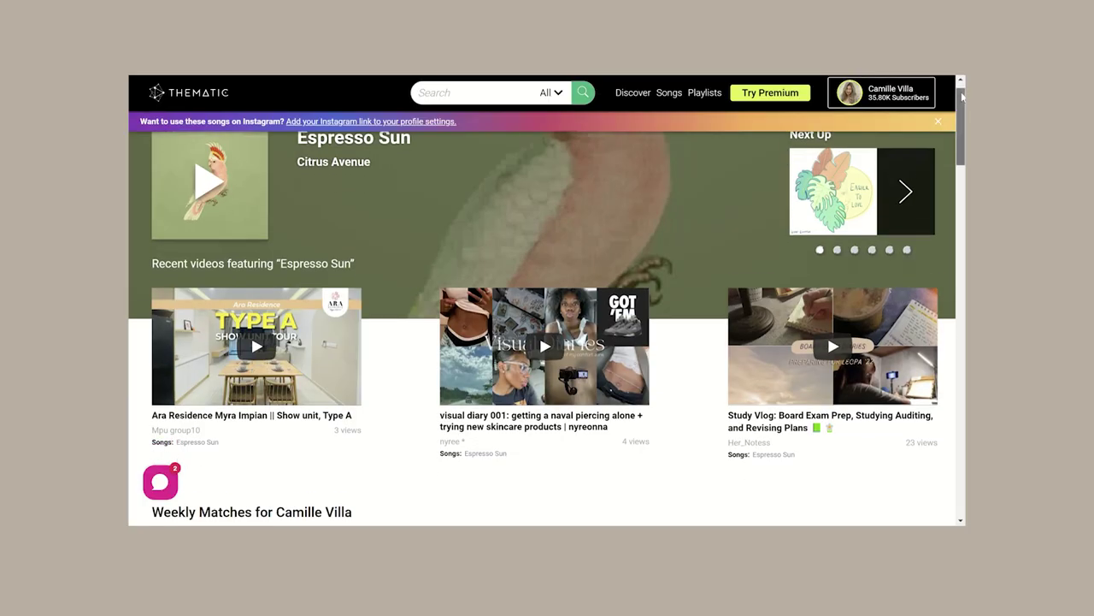
Browse the weekly song matches and curated Your Thematics playlists on the Thematic website
scroll(961, 96, down, 4)
scroll(735, 521, down, 4)
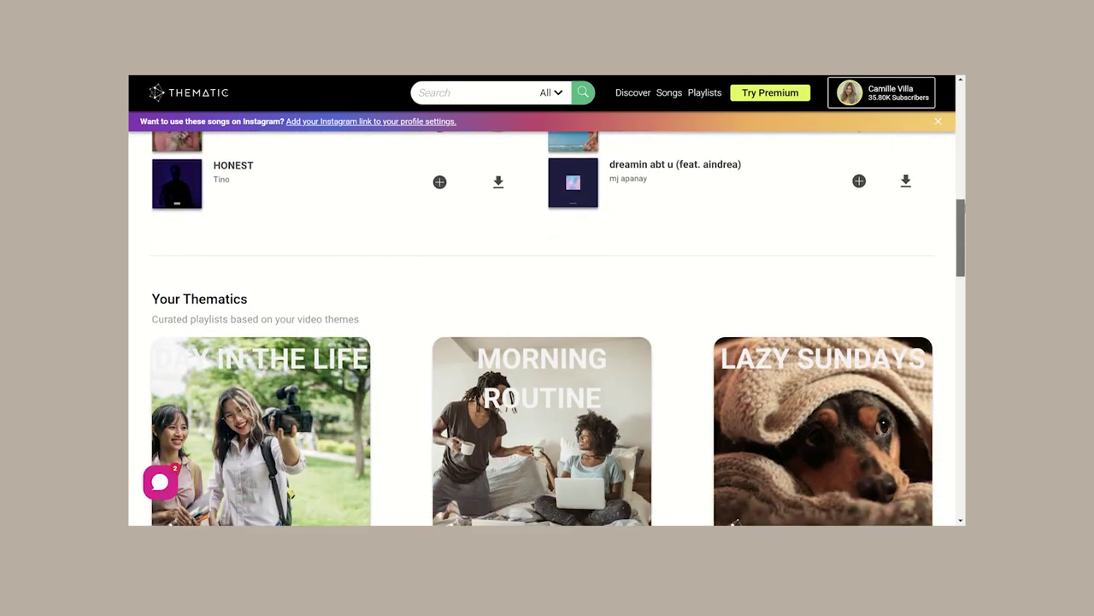
scroll(734, 522, down, 4)
scroll(542, 328, down, 5)
scroll(542, 328, down, 4)
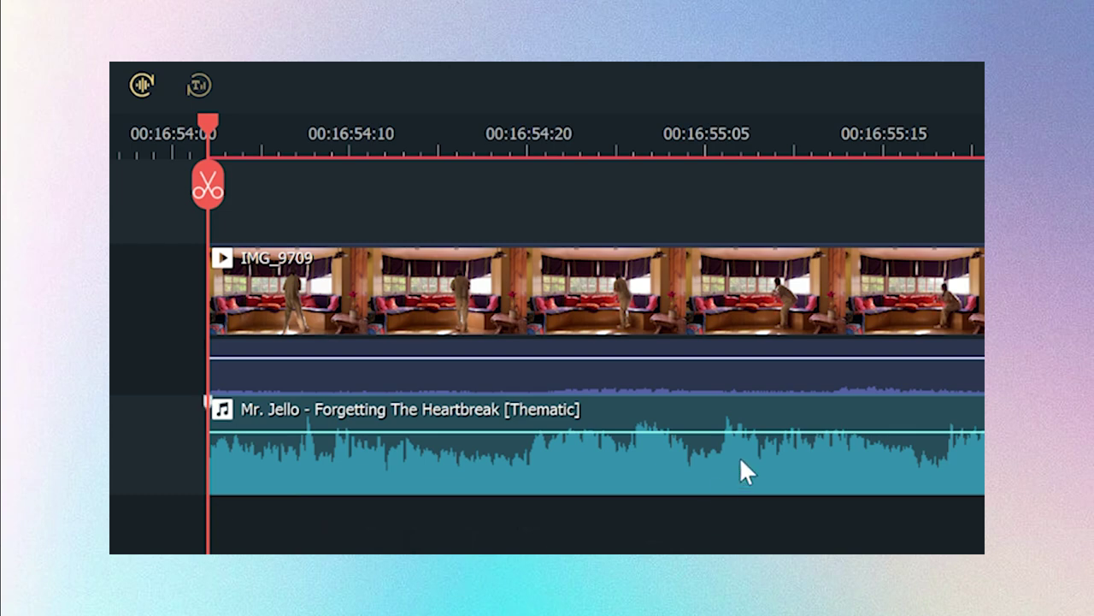
Split IMG_9709 on the music's beats at 00:16:54:07 and 00:16:54:20 in Filmora, cutting the song as well at the first point
click(298, 161)
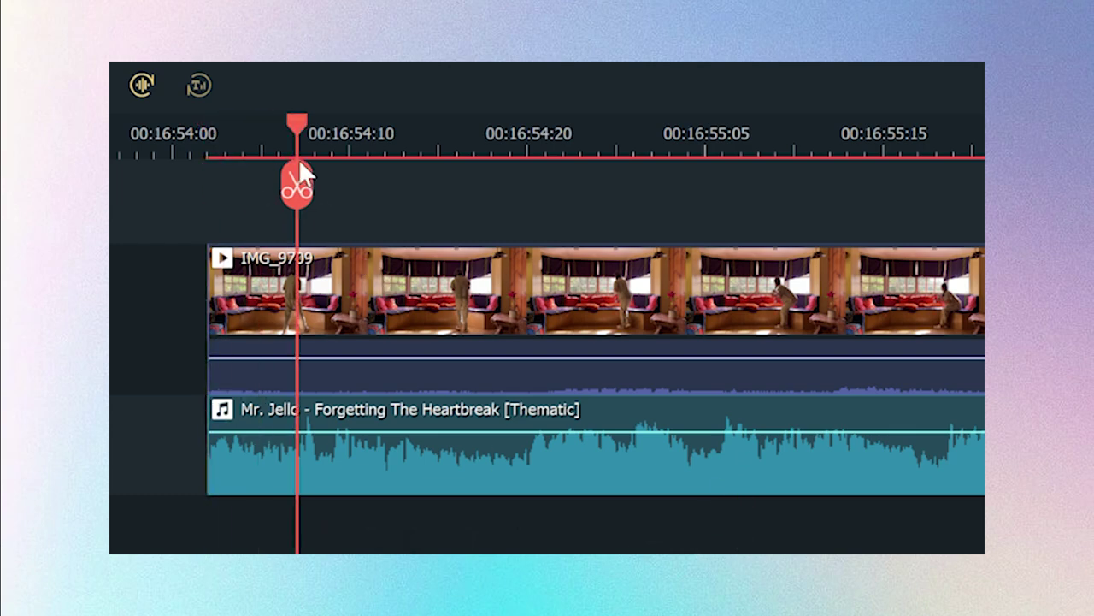
click(300, 167)
click(545, 246)
click(528, 184)
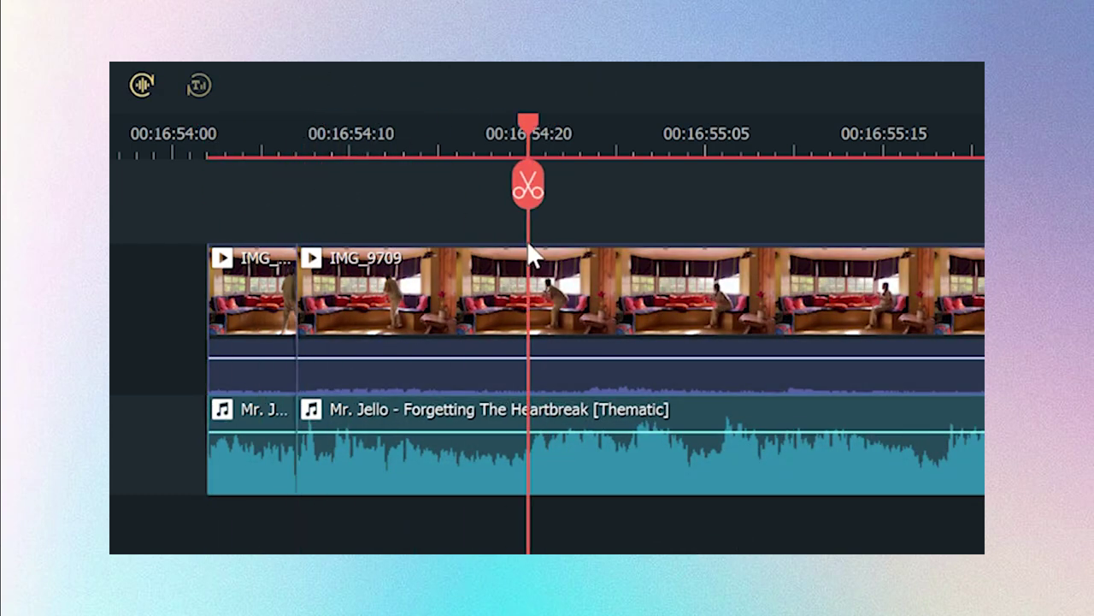
click(623, 307)
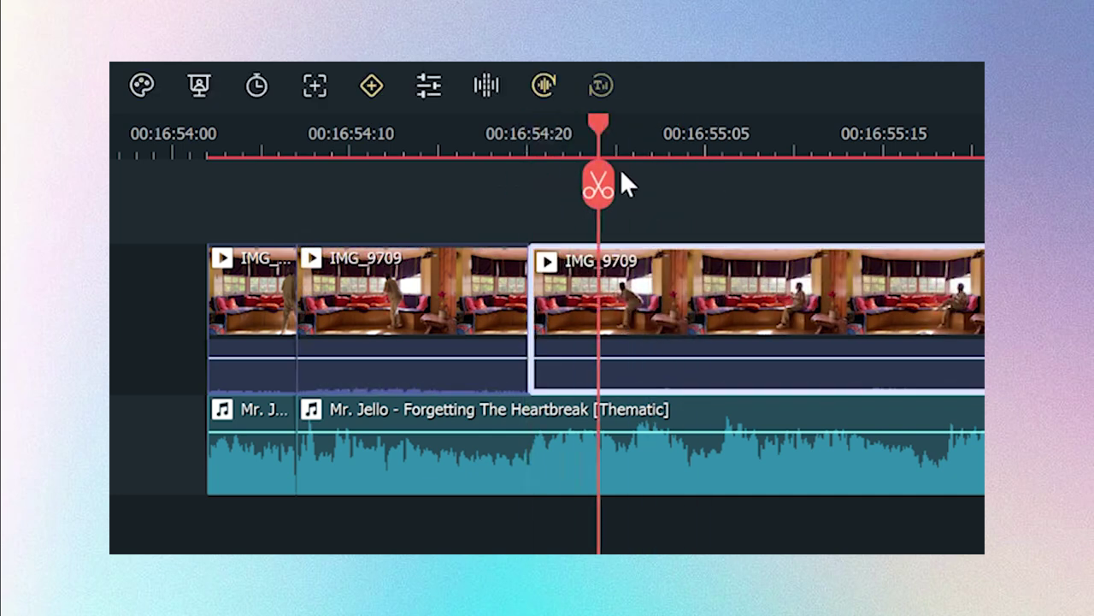
click(650, 184)
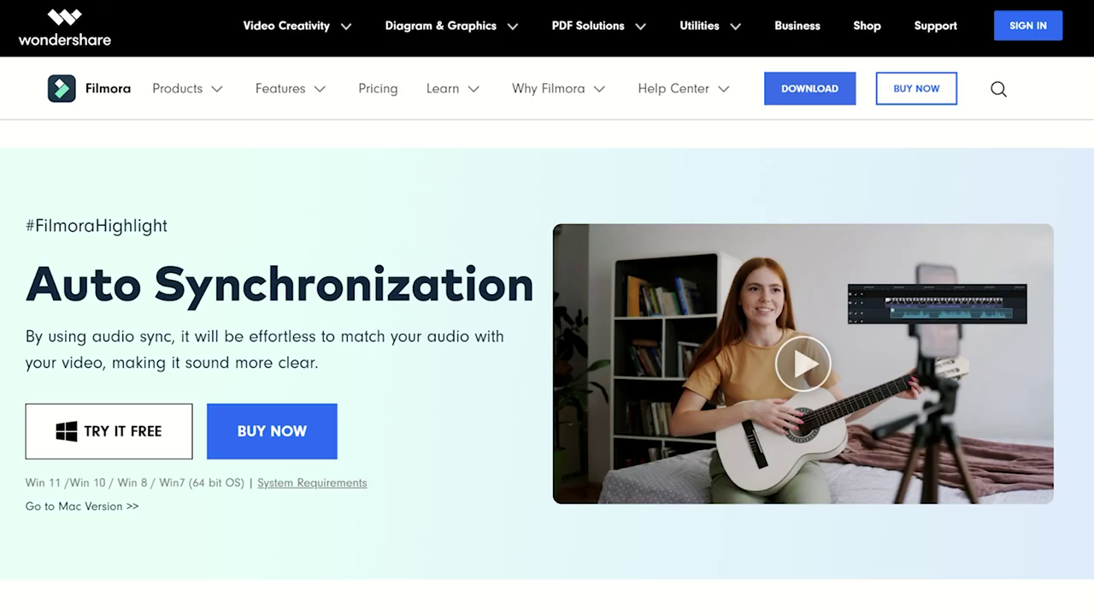
Read through the Auto Synchronization feature page on the Filmora website
scroll(548, 342, down, 5)
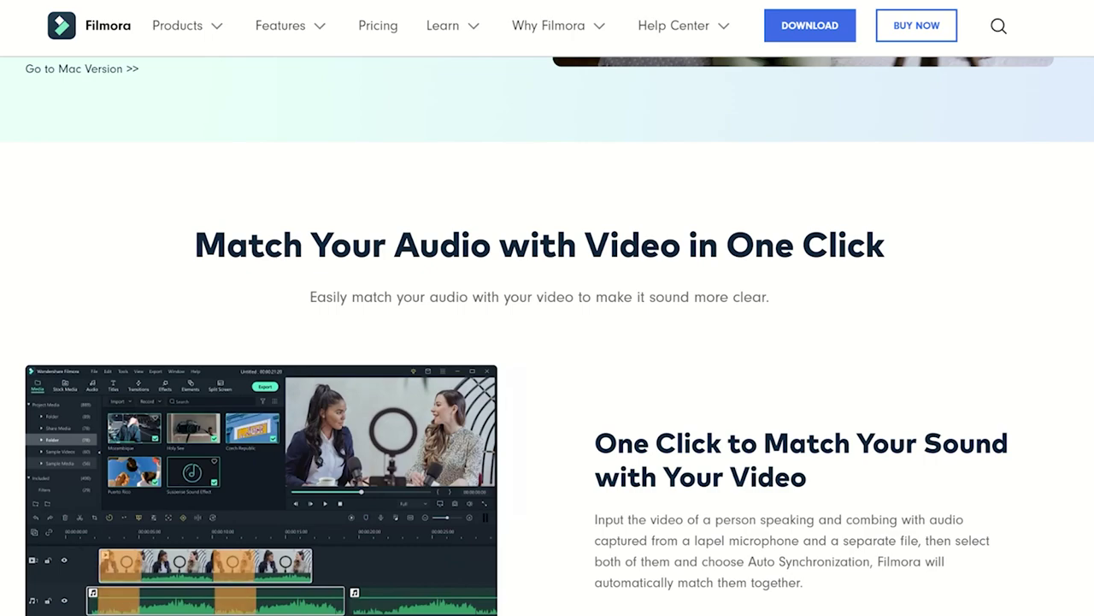
scroll(548, 342, down, 5)
scroll(547, 342, down, 5)
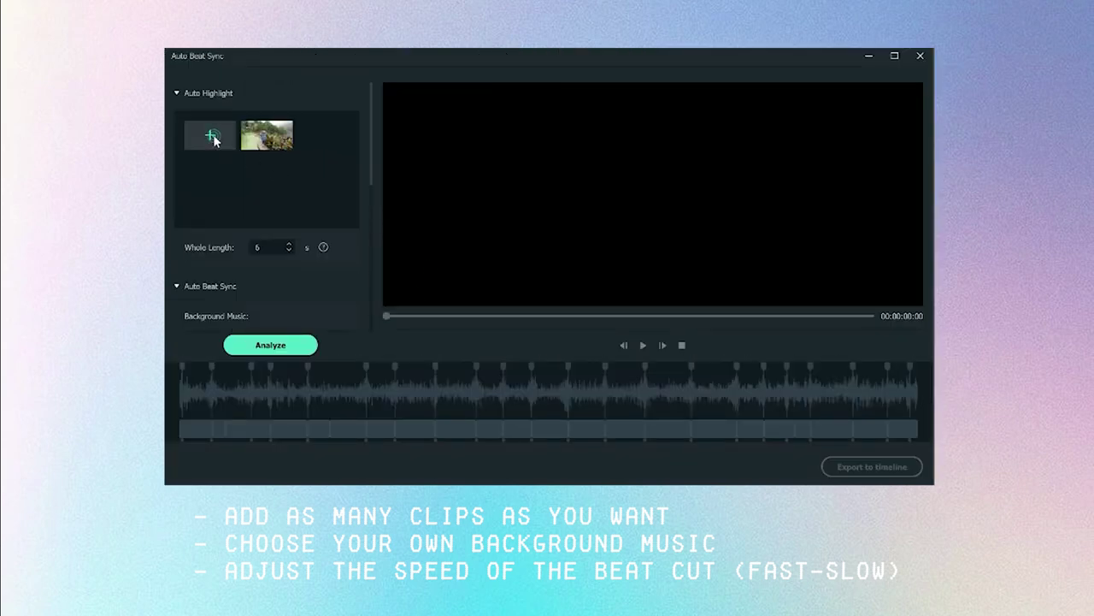
Add two more video clips to the Auto Highlight media in Filmora's Auto Beat Sync
click(212, 137)
scroll(599, 205, down, 1)
click(476, 154)
ctrl+click(396, 154)
click(518, 333)
Set the Auto Beat Sync background music to Mr. Jello - Forgetting The Heartbreak and analyze the clips
scroll(369, 192, down, 3)
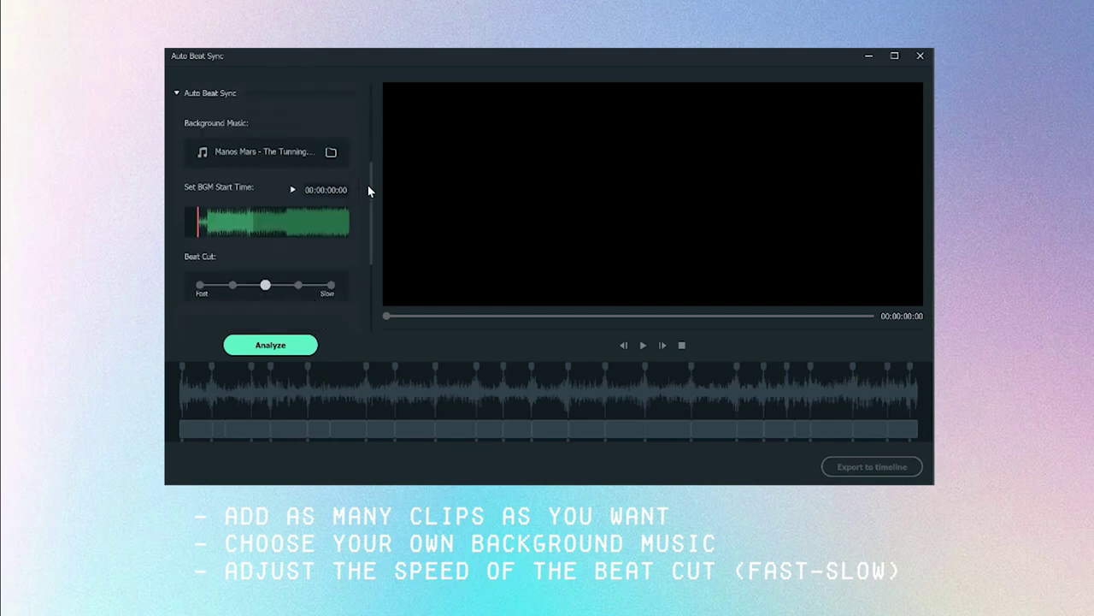
click(330, 154)
scroll(360, 222, down, 5)
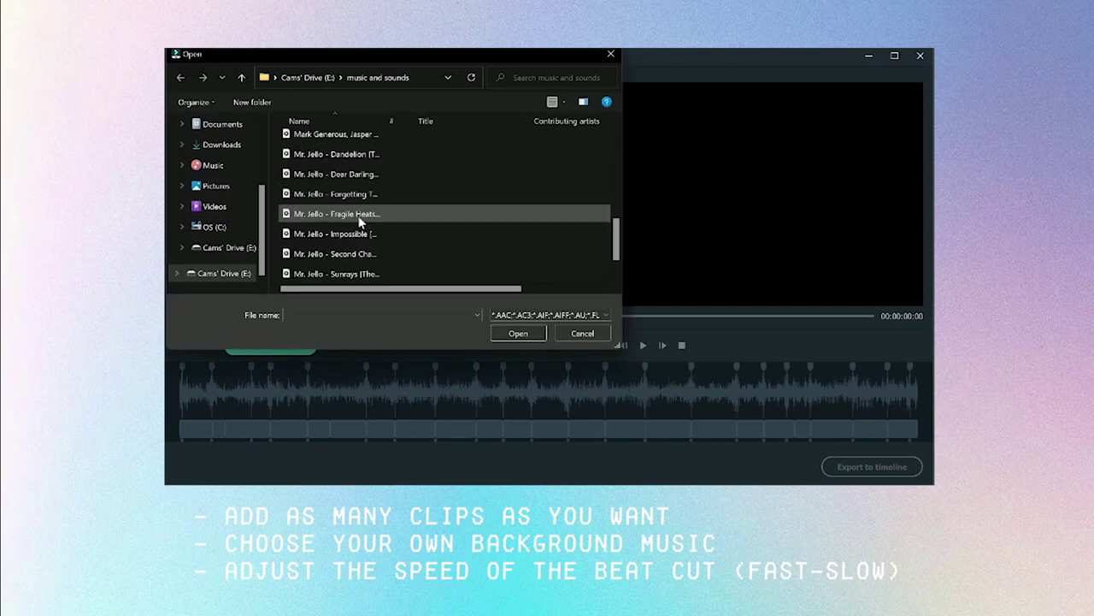
click(357, 194)
double_click(358, 194)
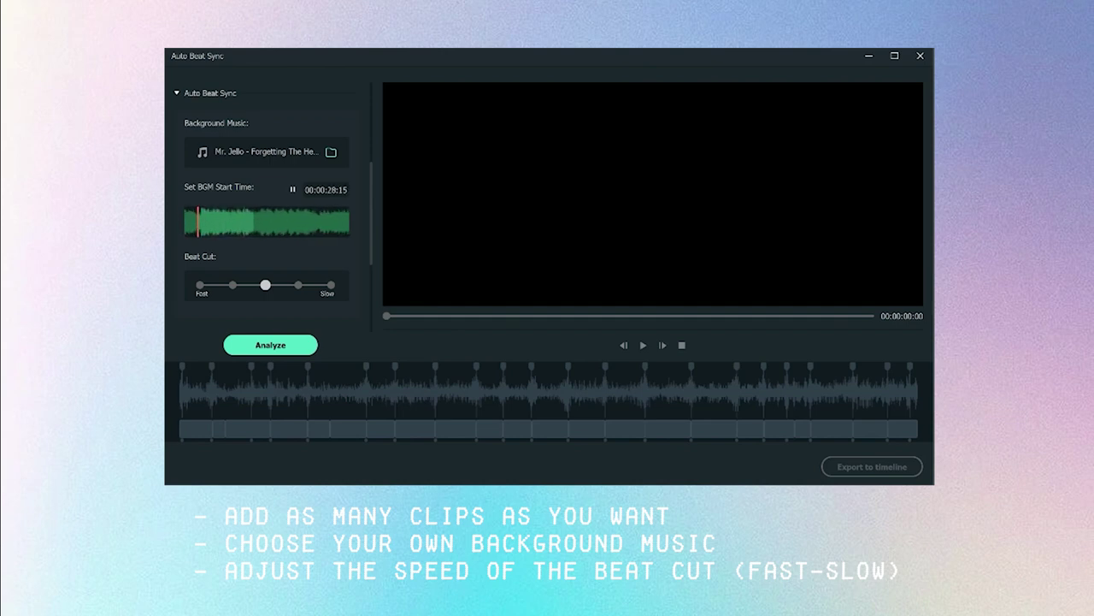
click(296, 347)
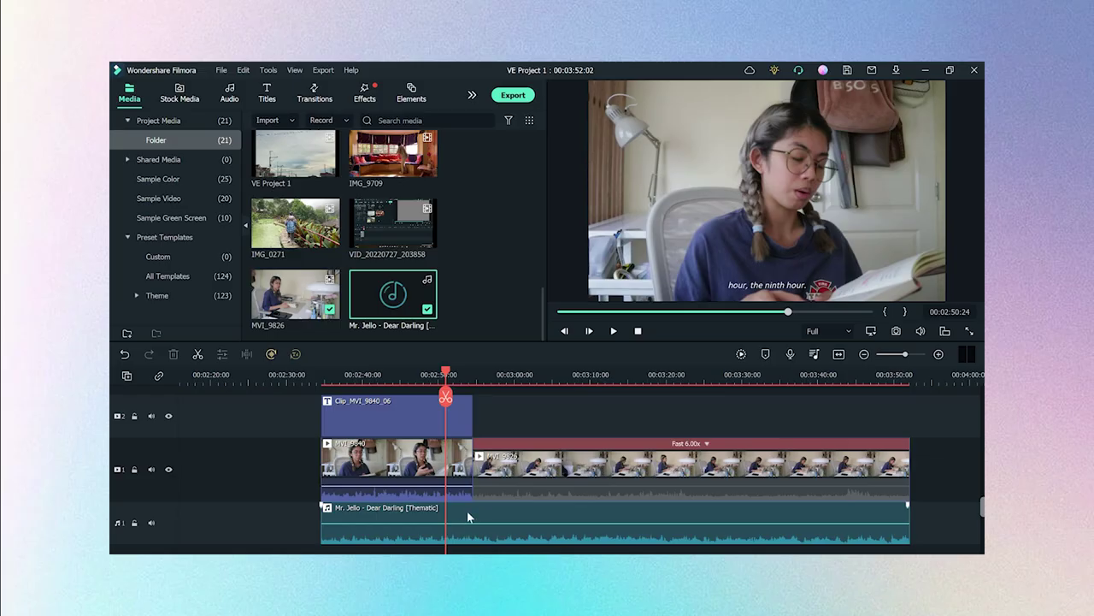
Open the audio settings of the Mr. Jello - Dear Darling track and add a -10 dB volume keyframe at 00:02:50:24
click(466, 511)
double_click(466, 511)
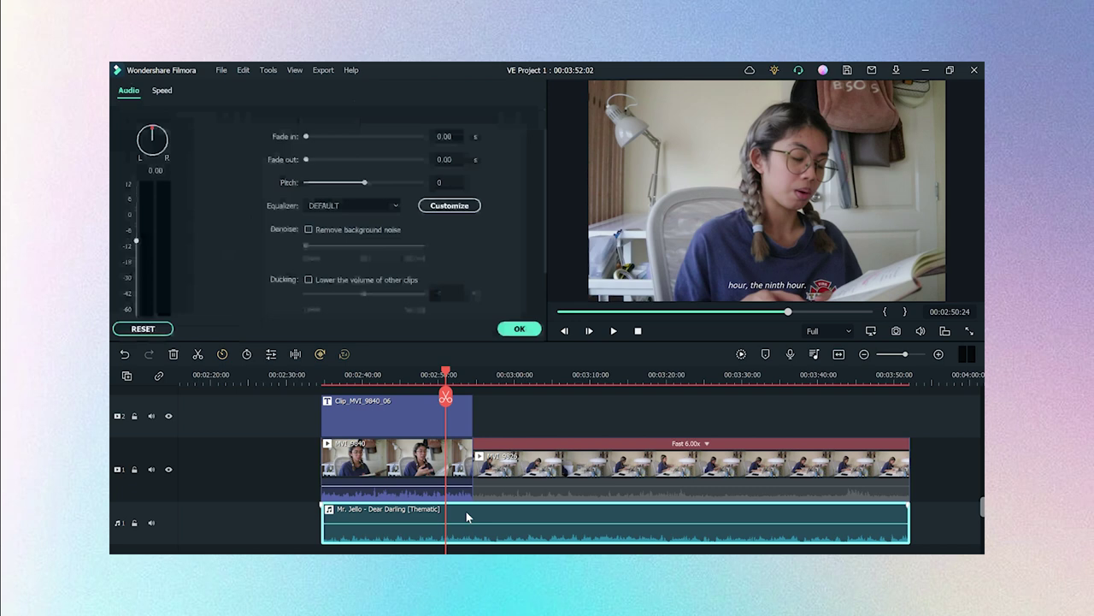
scroll(180, 200, down, 2)
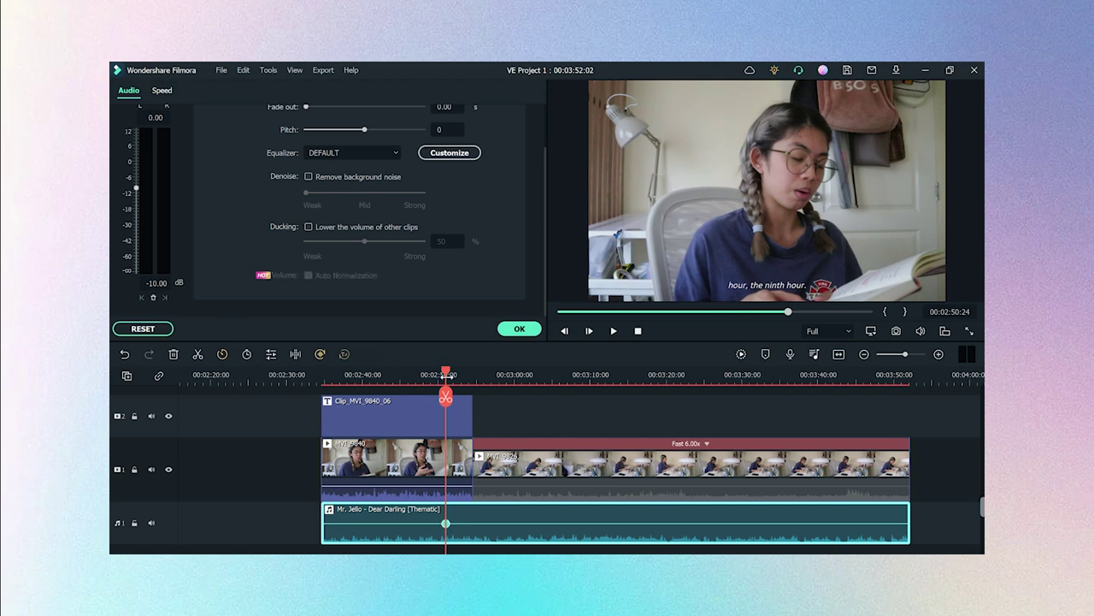
Add a louder volume keyframe to the music where MVI_9826 begins, apply it and play the transition from 00:02:49:23
drag(444, 373, 466, 387)
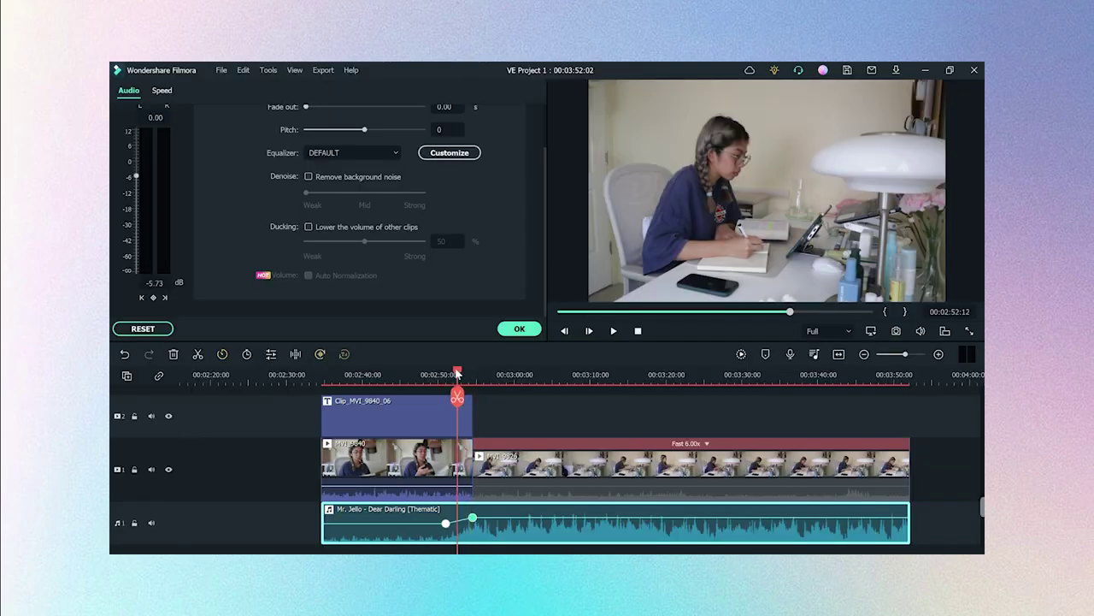
drag(463, 374, 438, 375)
click(519, 328)
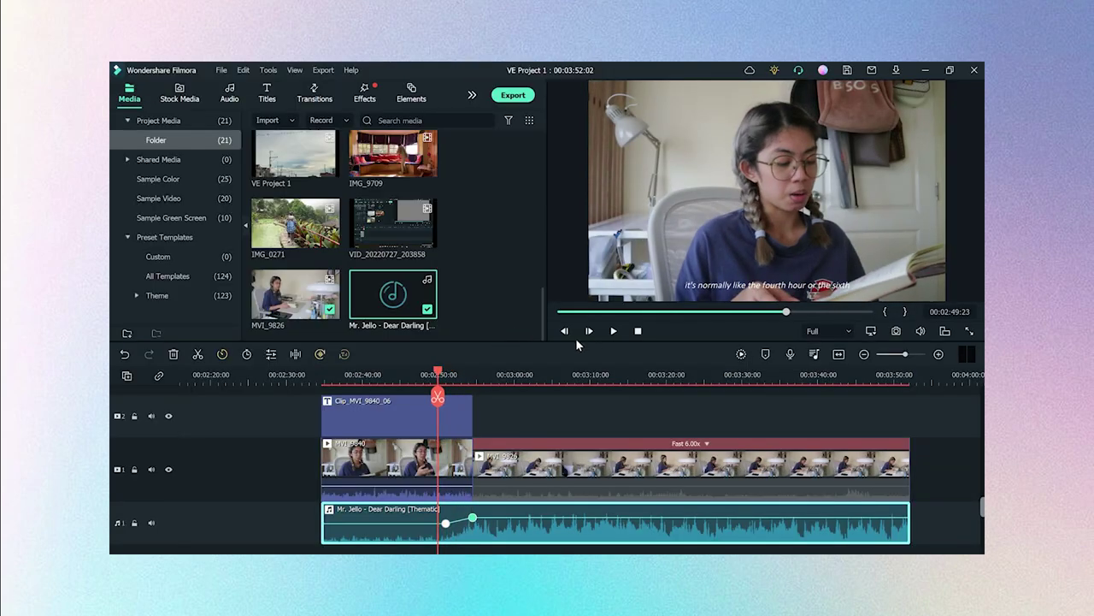
click(613, 330)
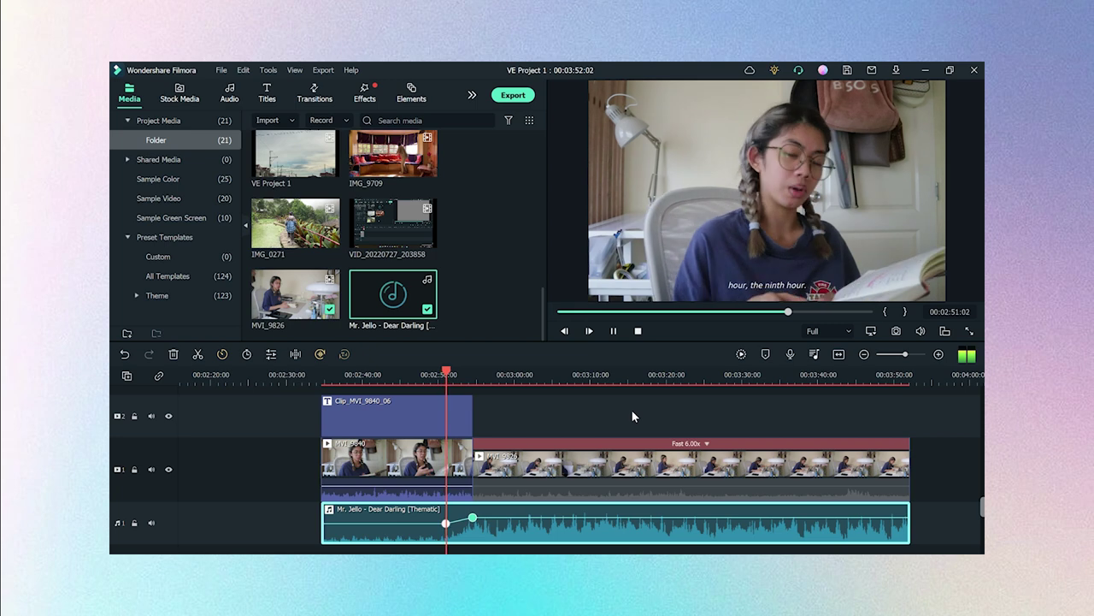